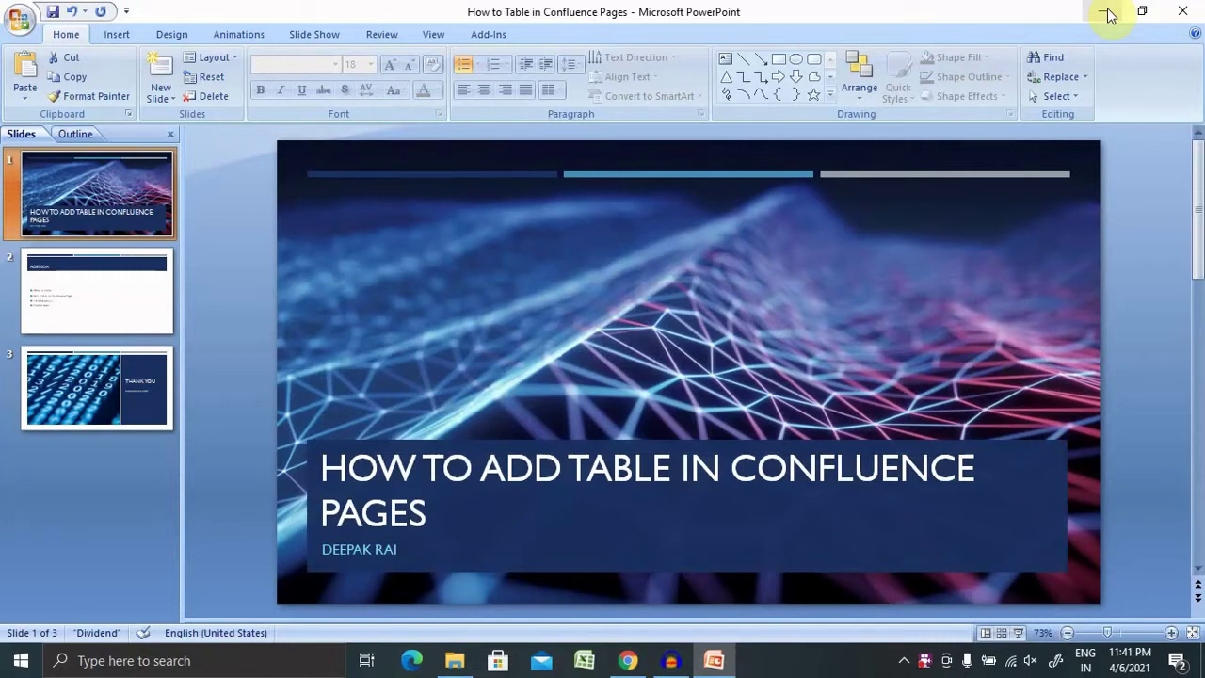
Step: Dismiss the Cortana popup and display the Agenda slide (slide 2) of the tables deck
key("super+c")
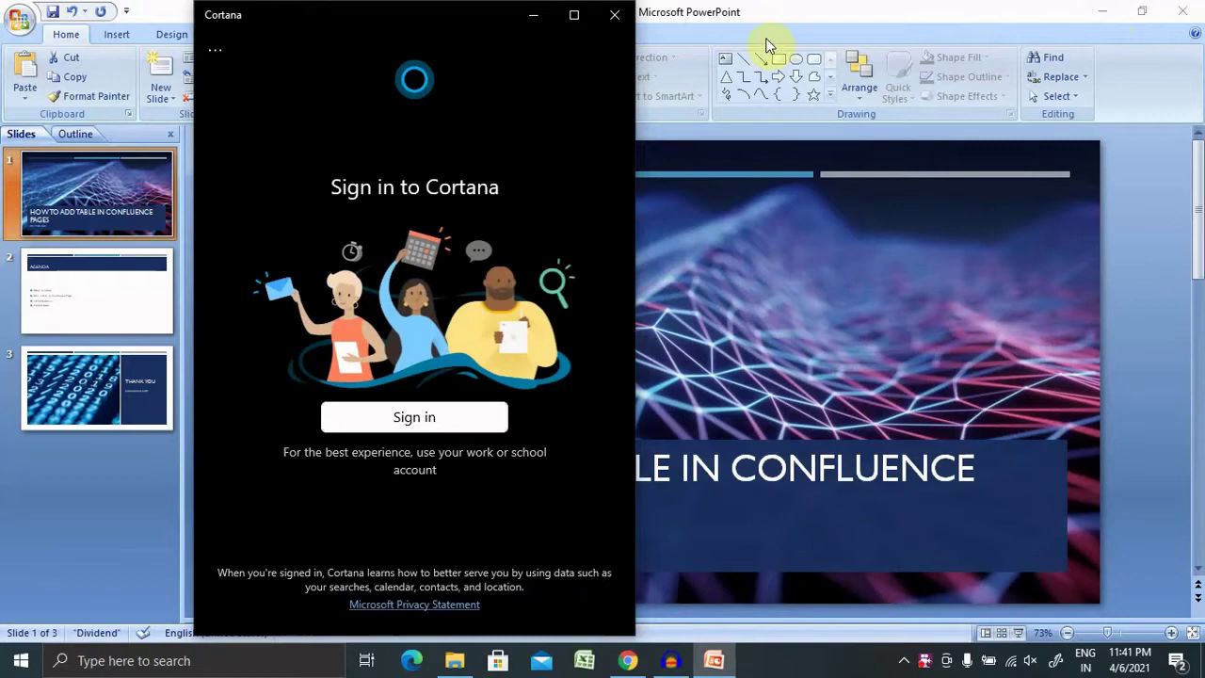
left_click(616, 16)
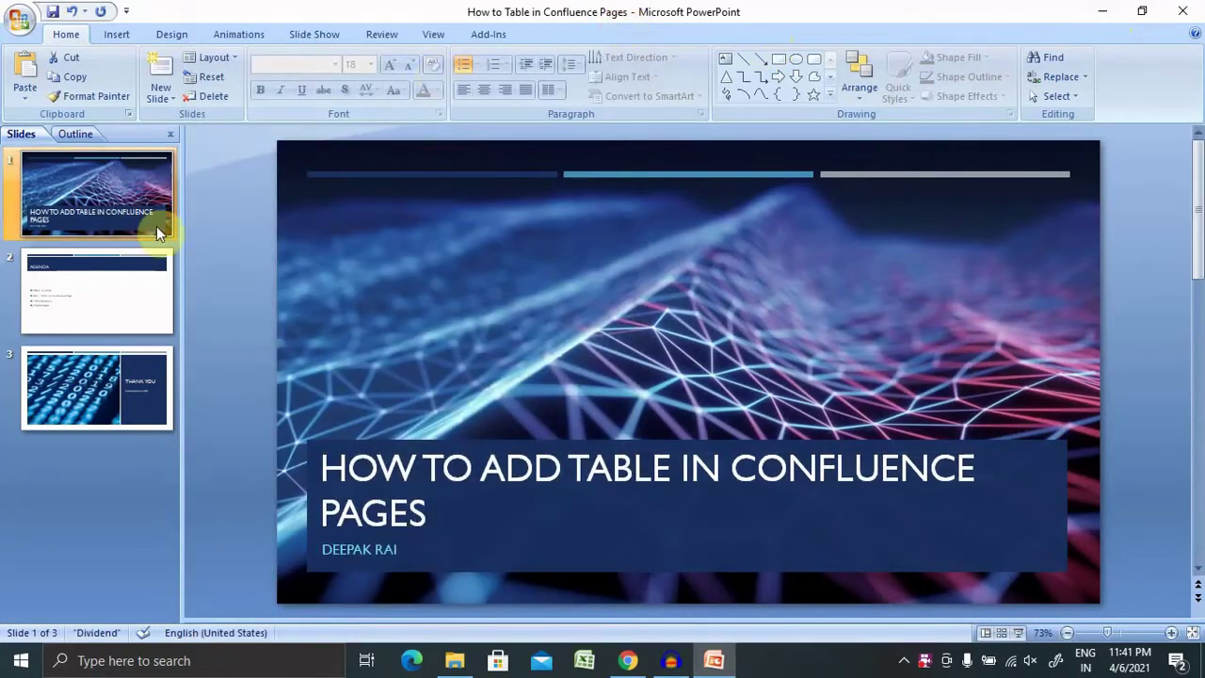
left_click(99, 339)
left_click(99, 295)
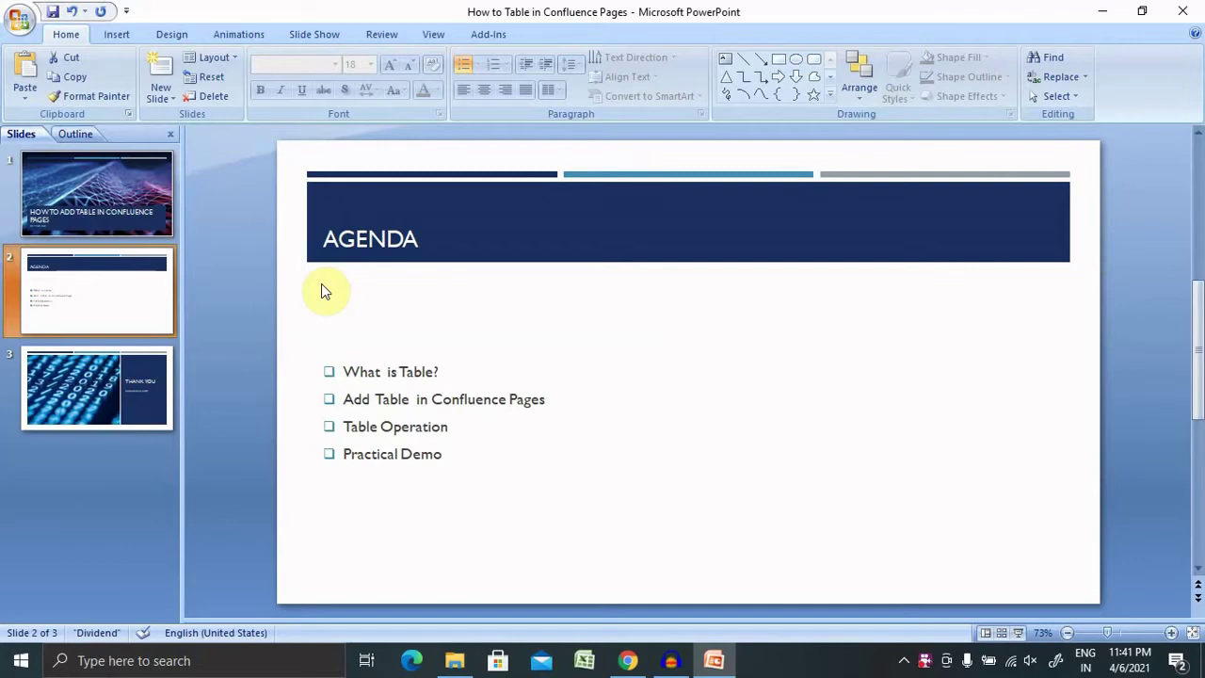
Step: In Chrome's Confluence home tab, go from the Devopsschool space to the test space overview
left_click(627, 661)
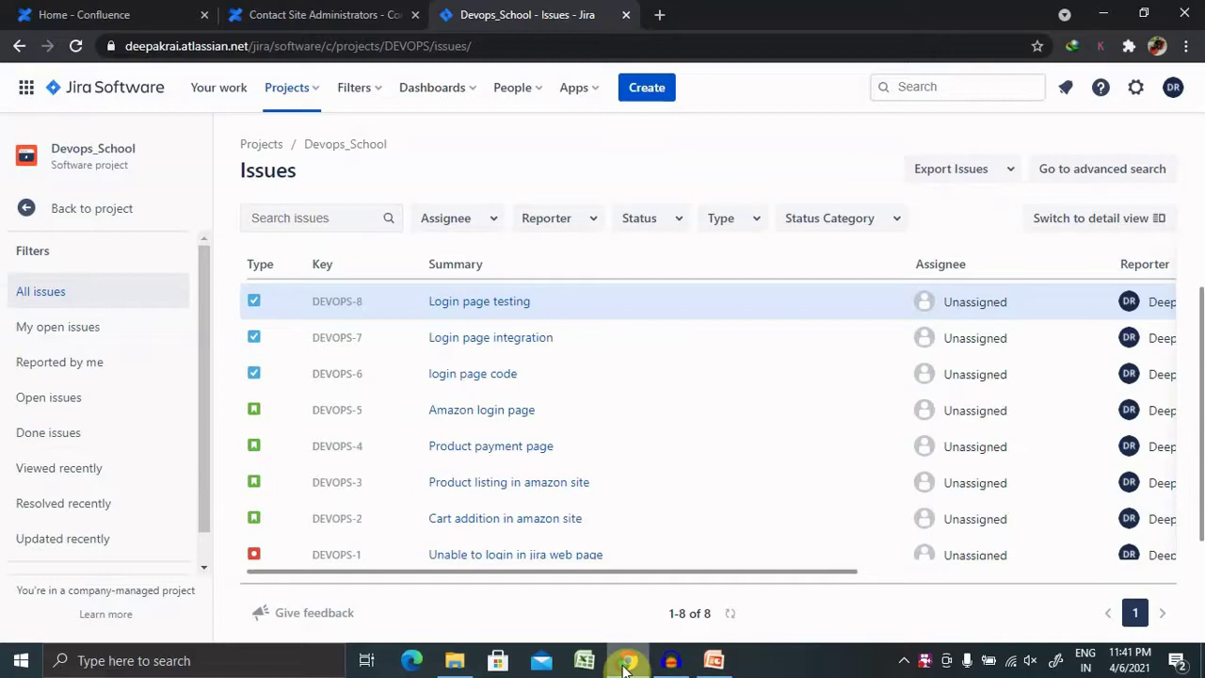
left_click(108, 9)
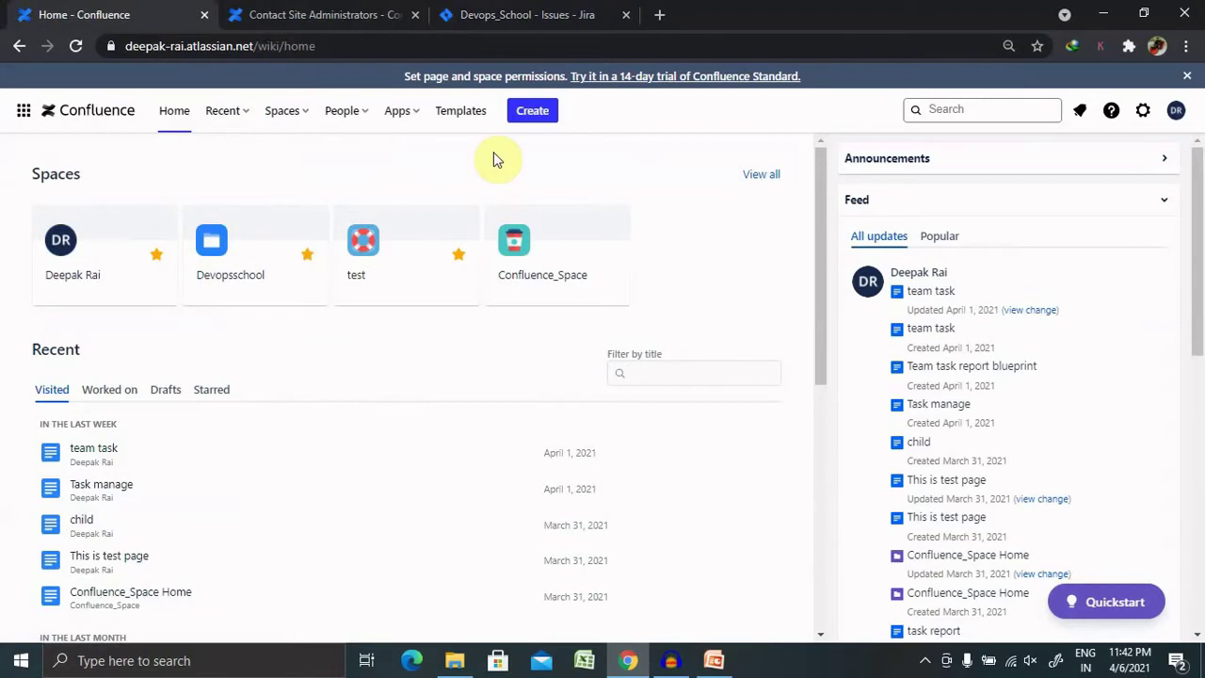
left_click(215, 268)
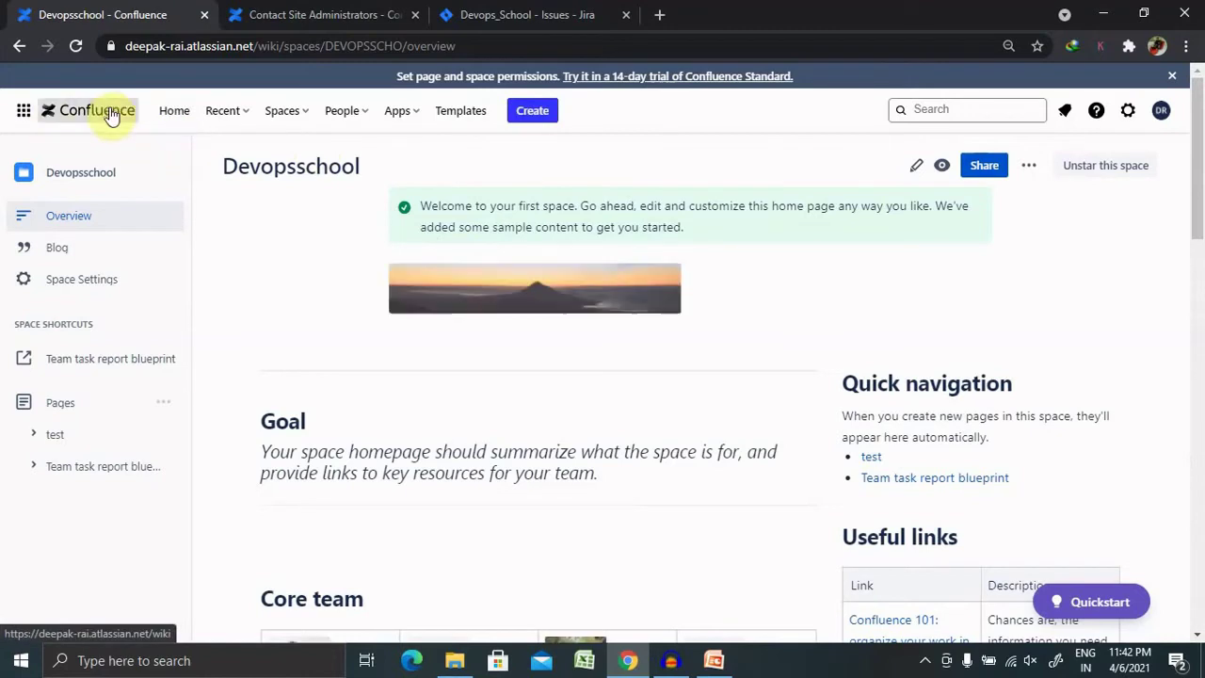
left_click(287, 121)
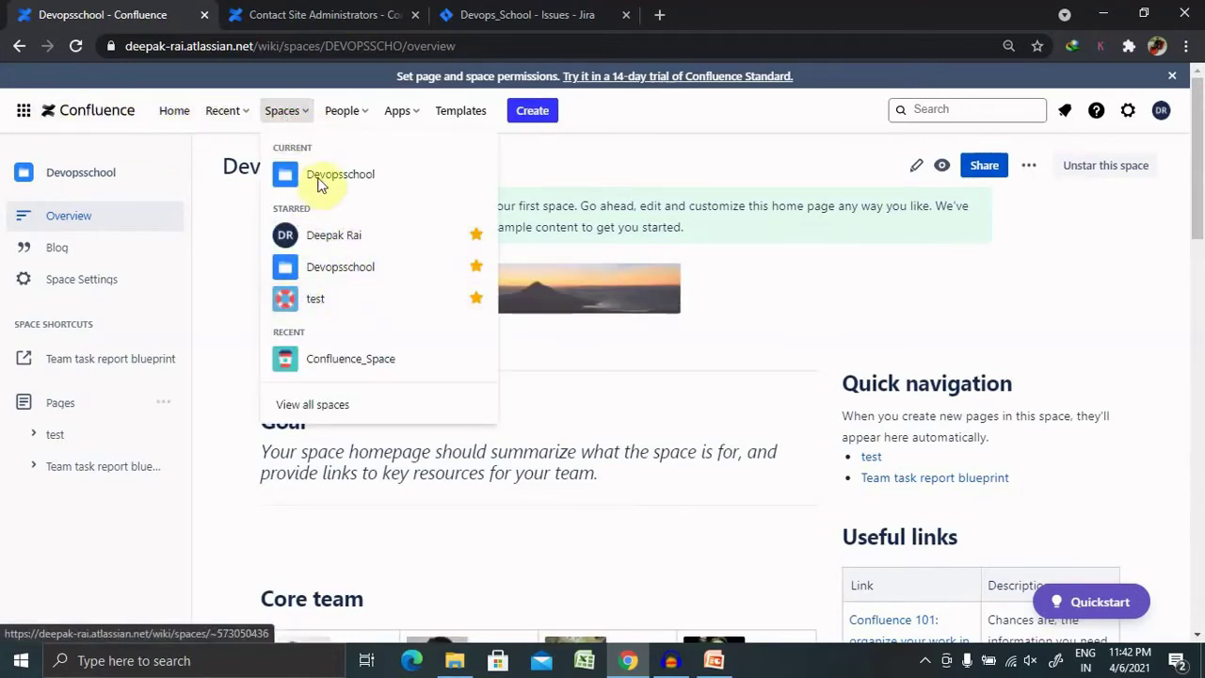
left_click(335, 301)
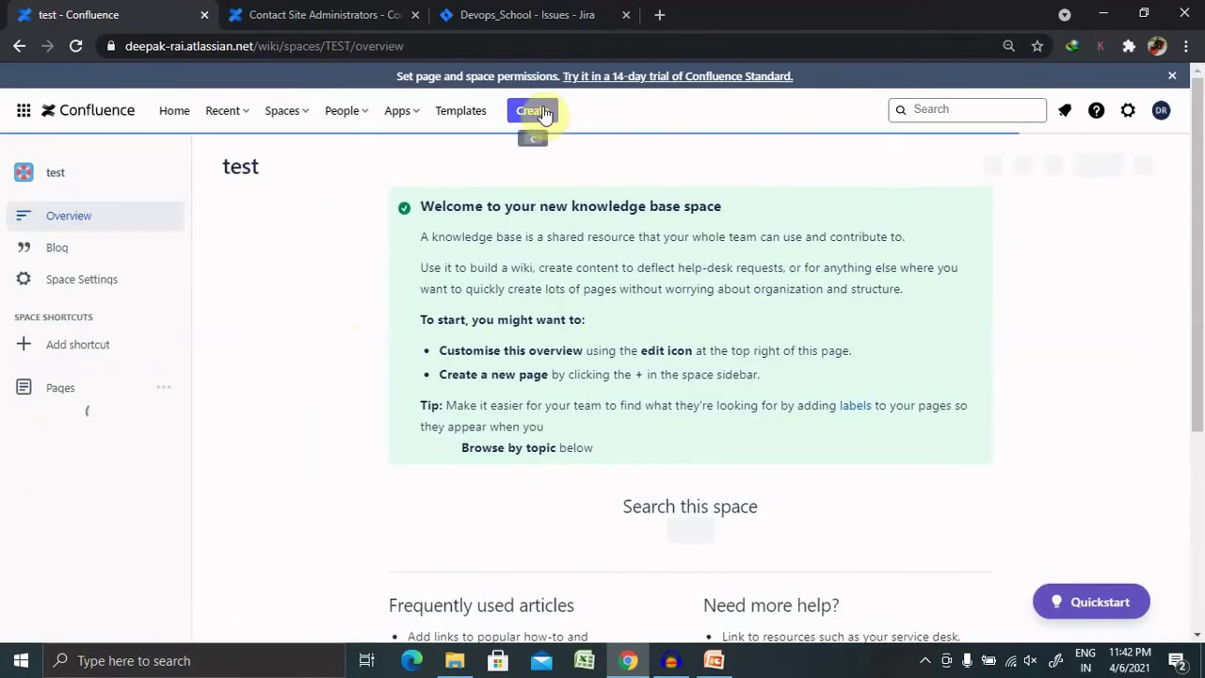
Step: Create a new page titled 'Table' and place the cursor in its empty body
left_click(538, 111)
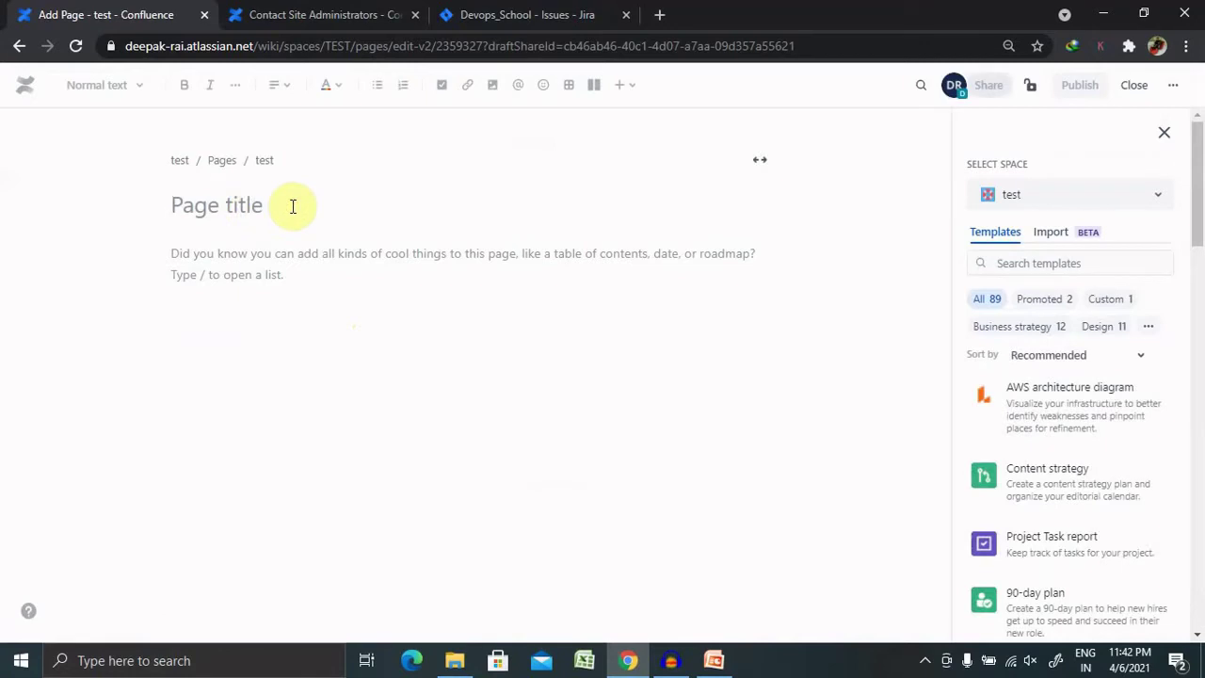
type("Ta")
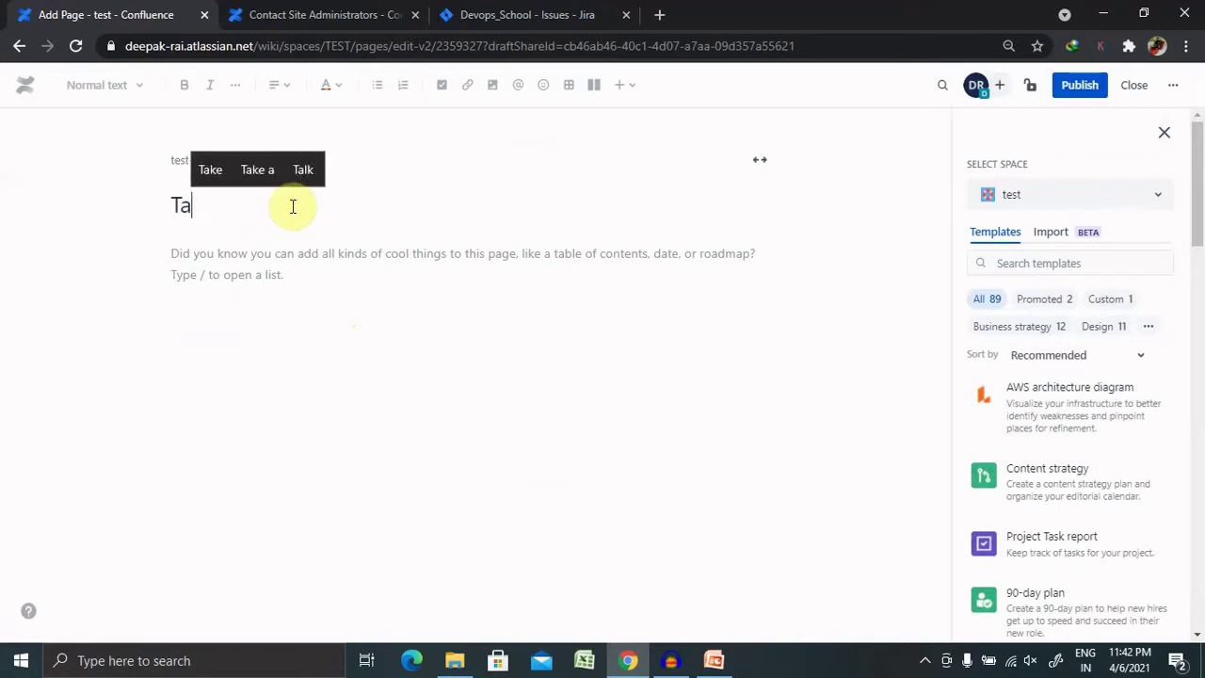
type("ble")
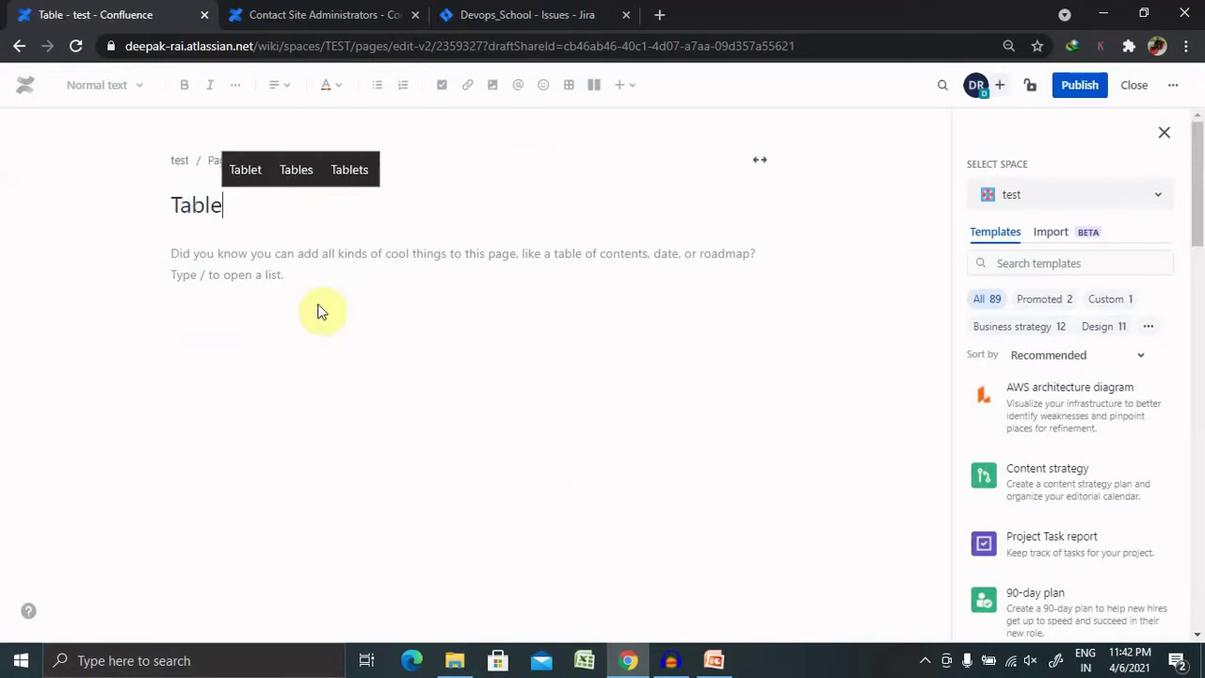
left_click(318, 308)
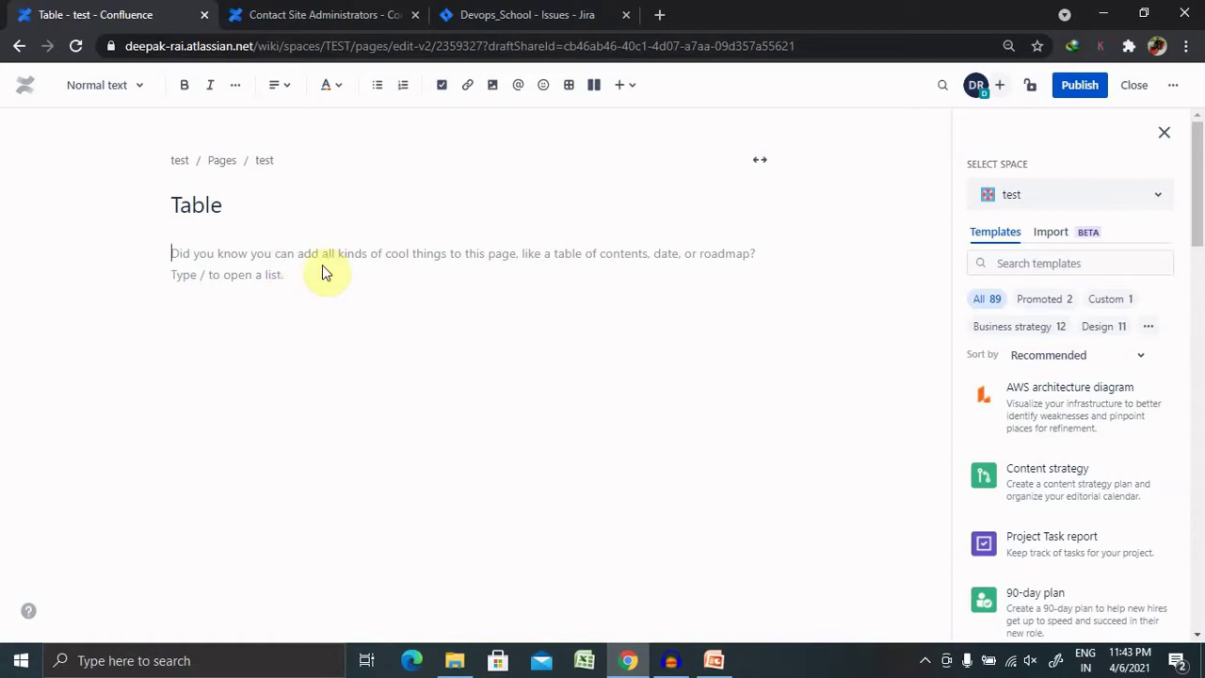
Step: Insert an empty table with /table, add a column after the first, and open Table options
type("/")
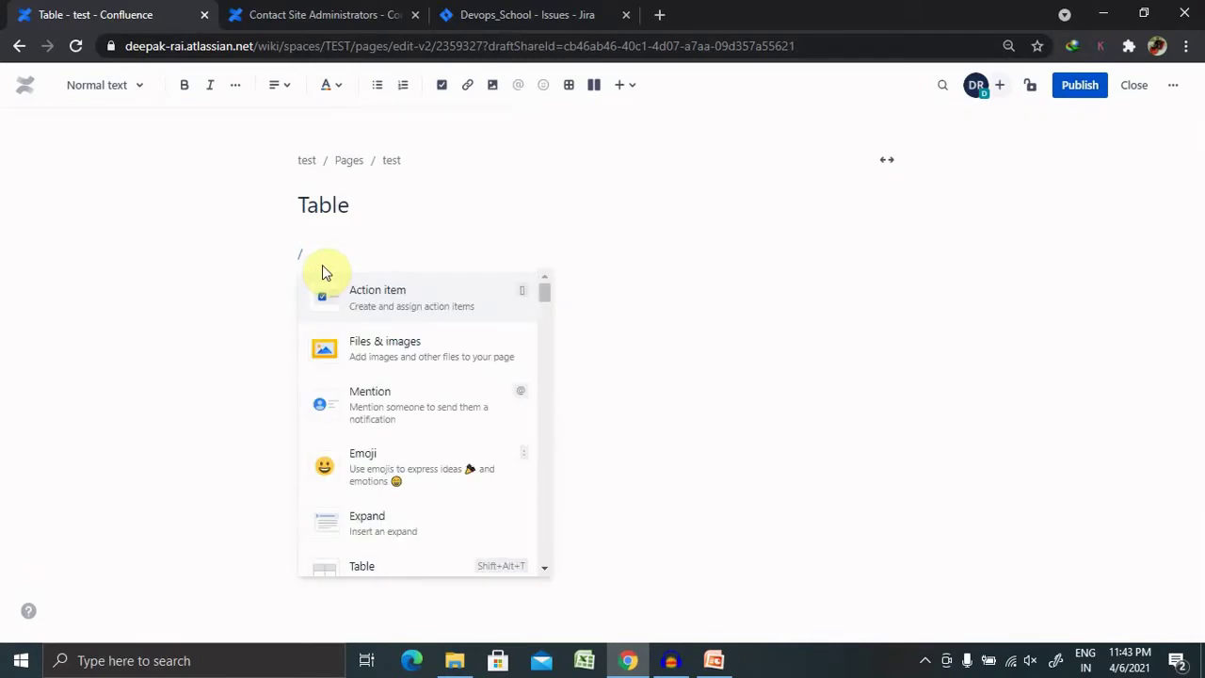
type("table")
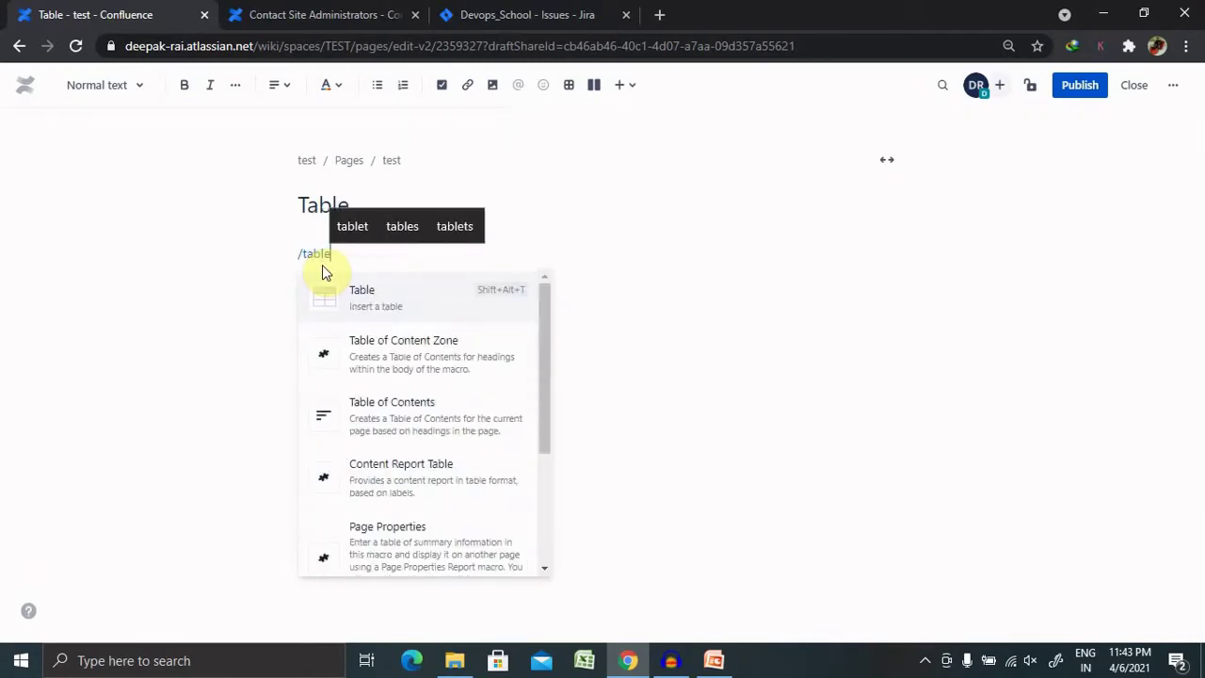
left_click(369, 304)
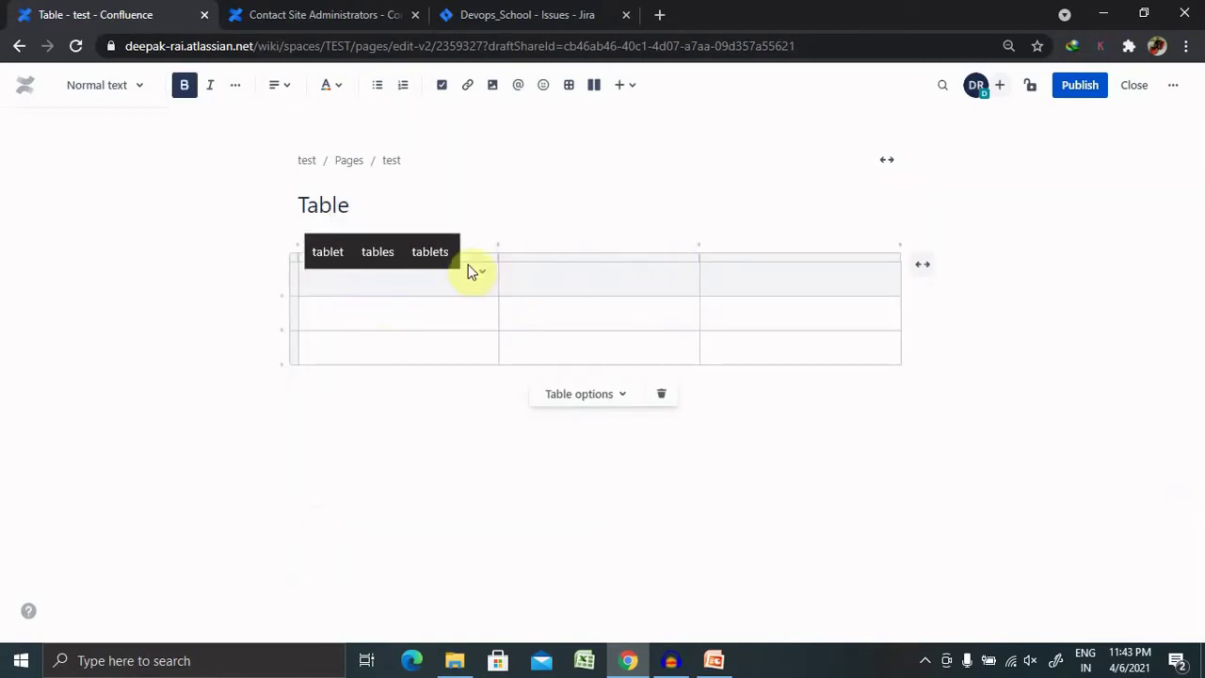
mouse_move(498, 243)
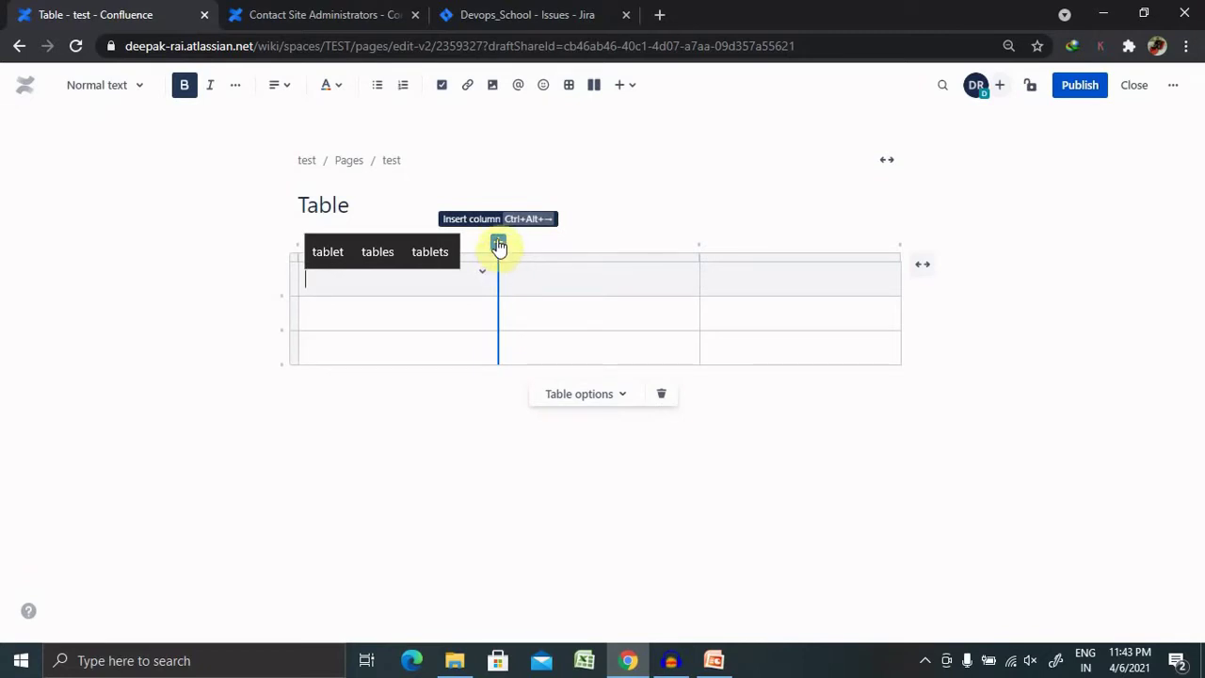
left_click(497, 247)
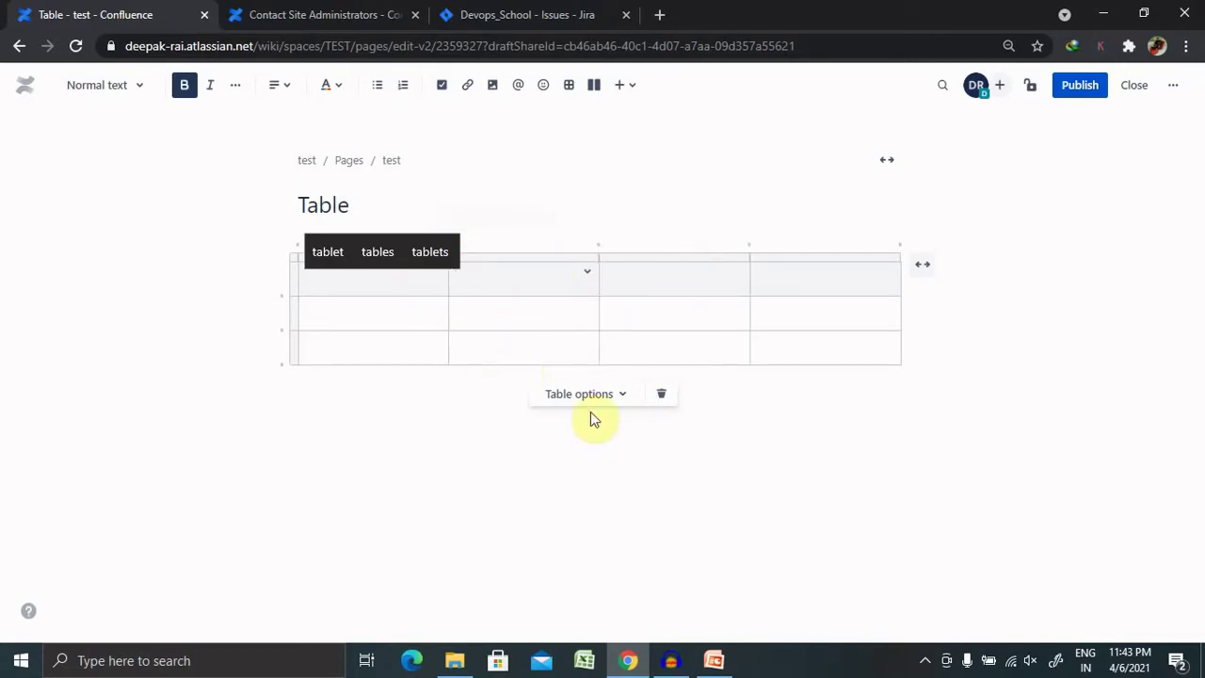
left_click(620, 401)
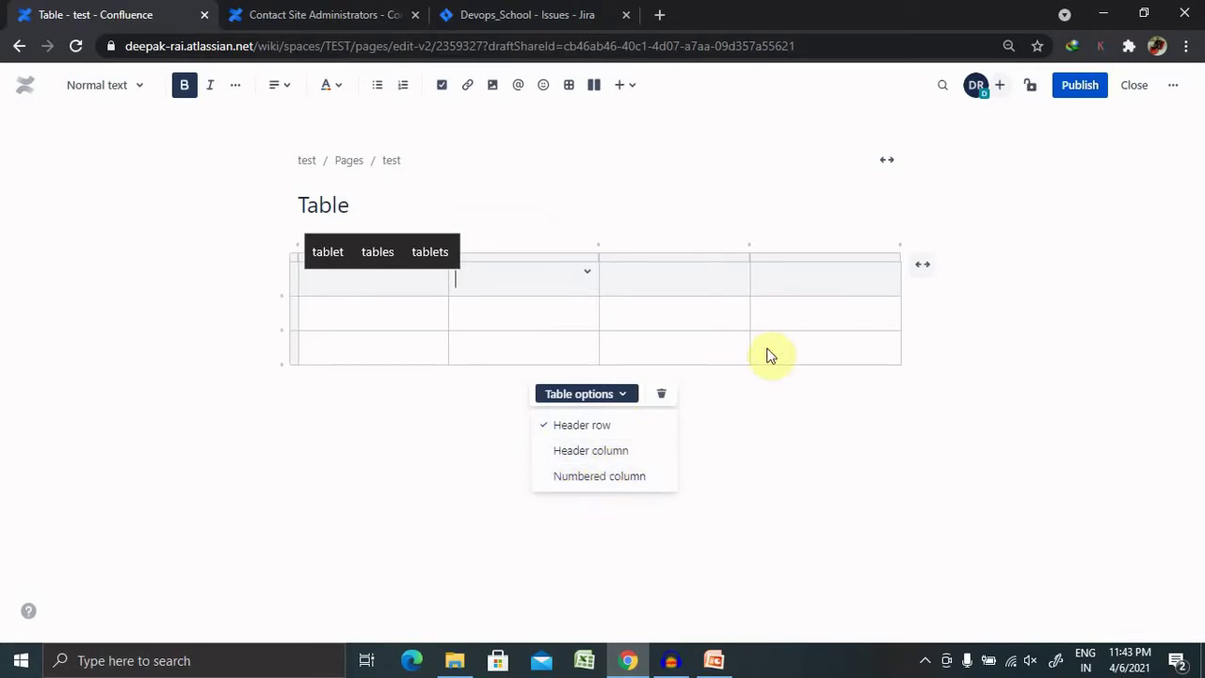
Step: Remove the extra column via the header cell's chevron menu, leaving three columns
left_click(587, 273)
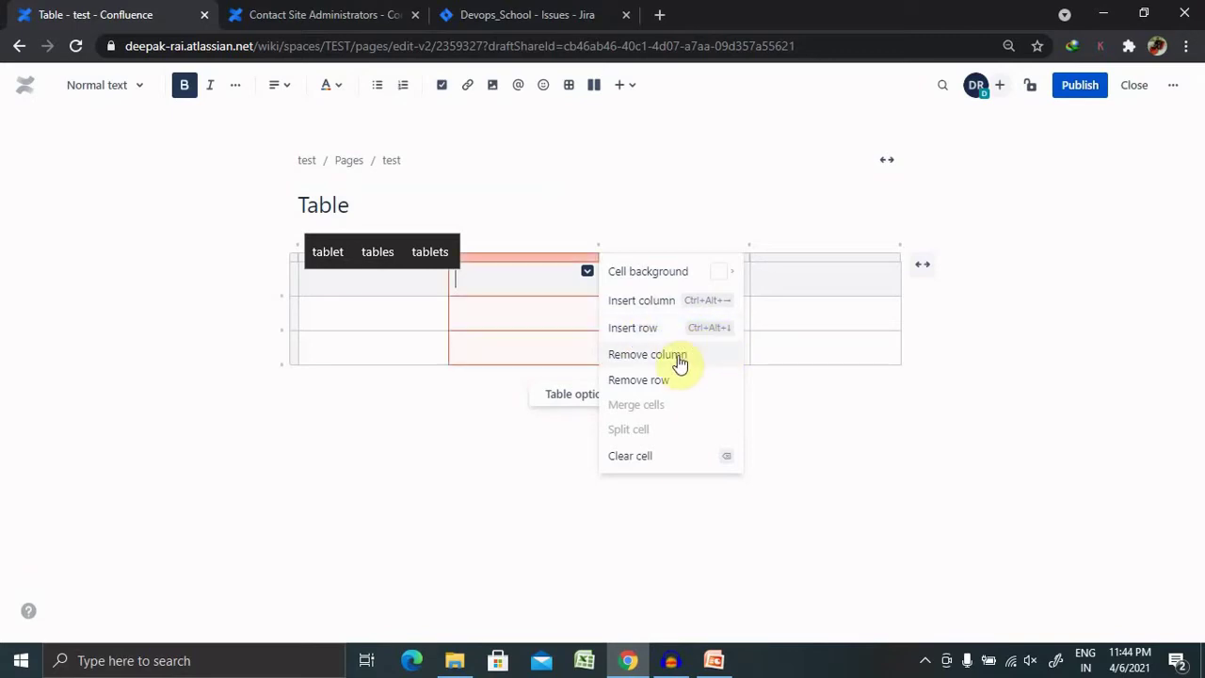
left_click(643, 362)
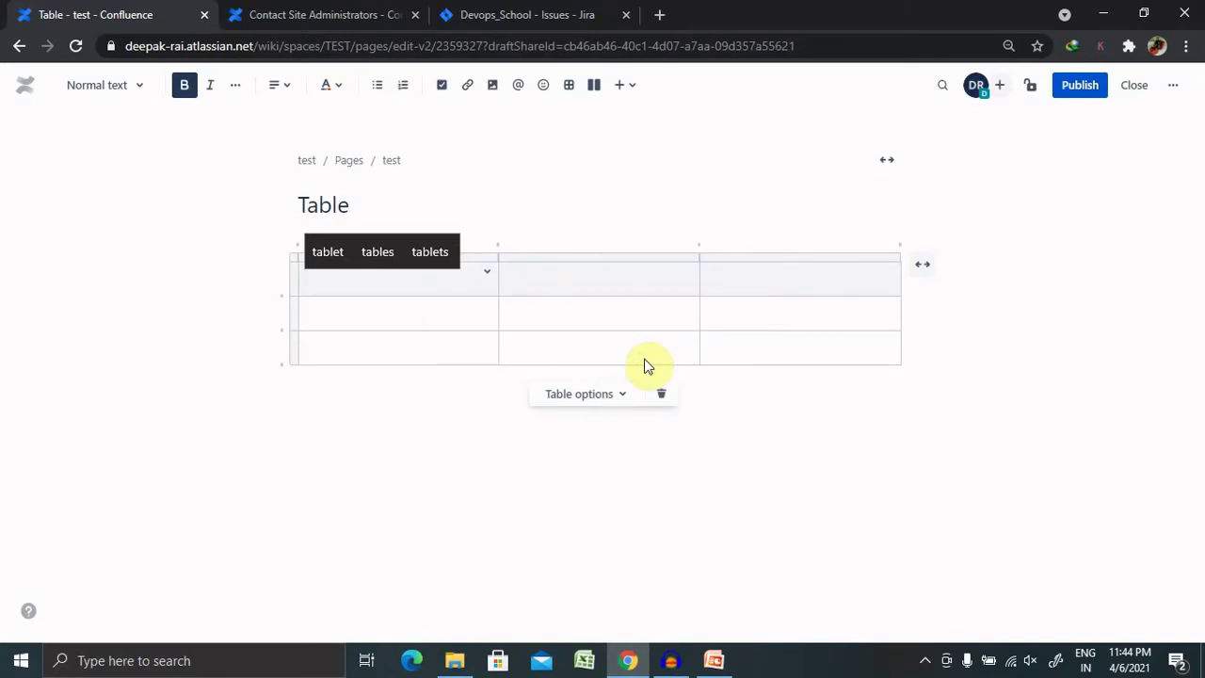
left_click(633, 279)
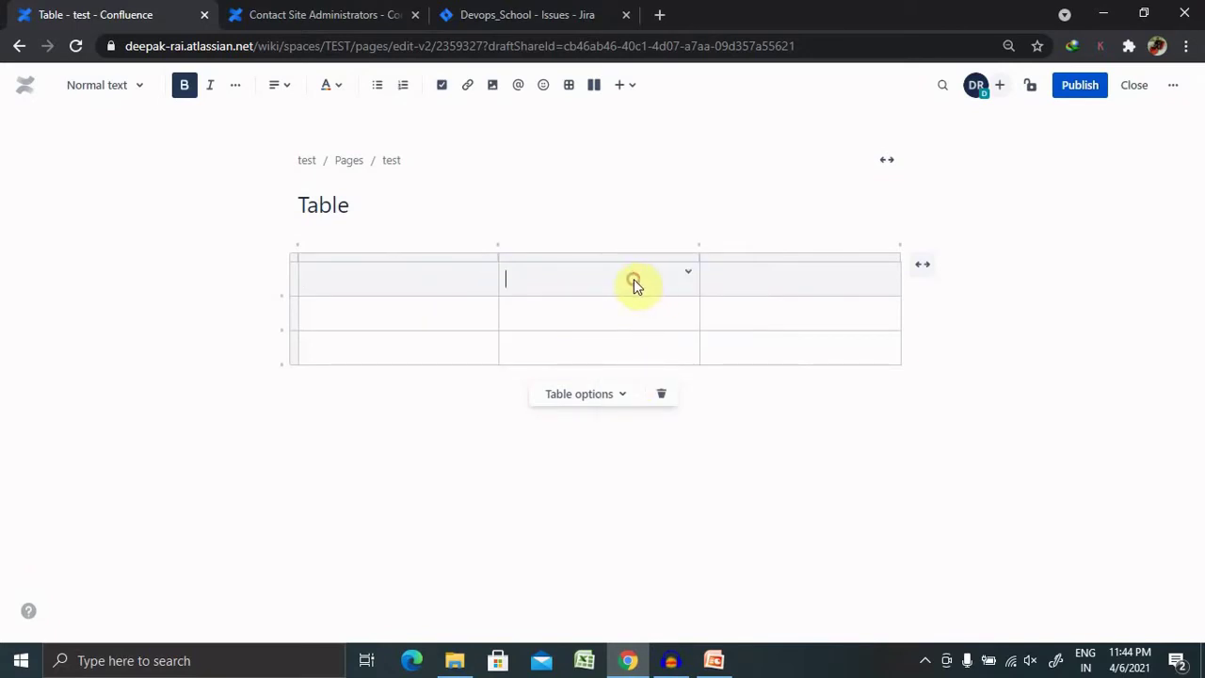
left_click(687, 270)
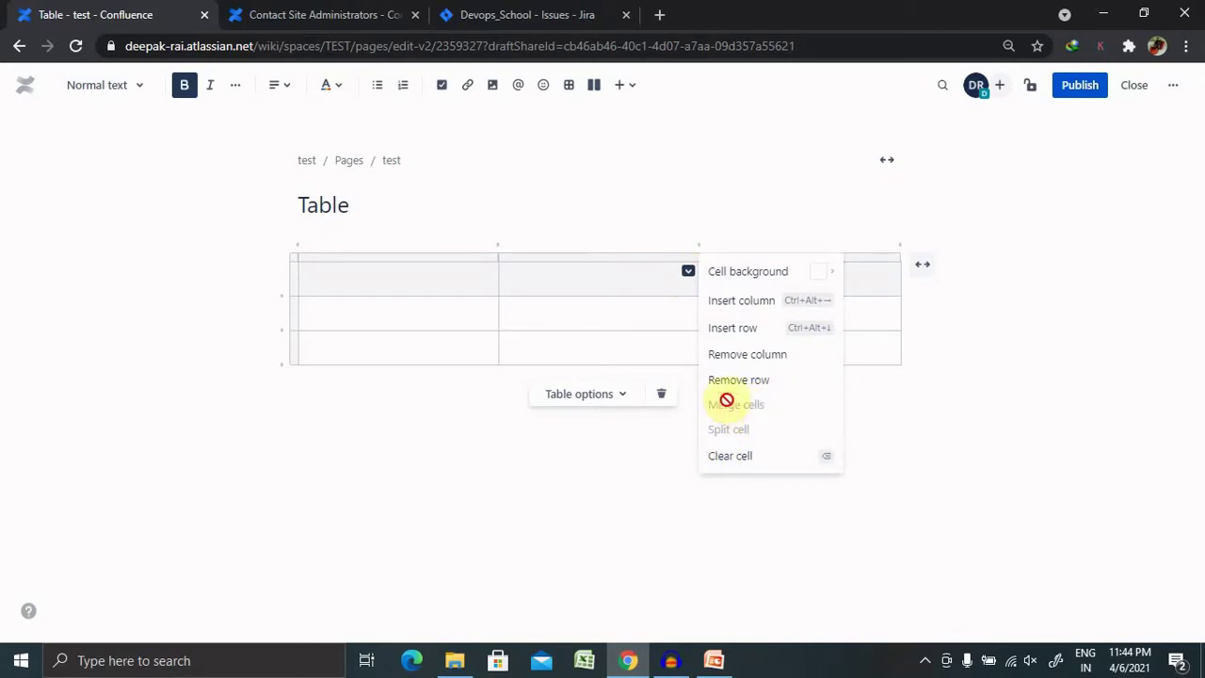
Step: Select the first two header cells without merging them, then publish the Table page
left_click(462, 284)
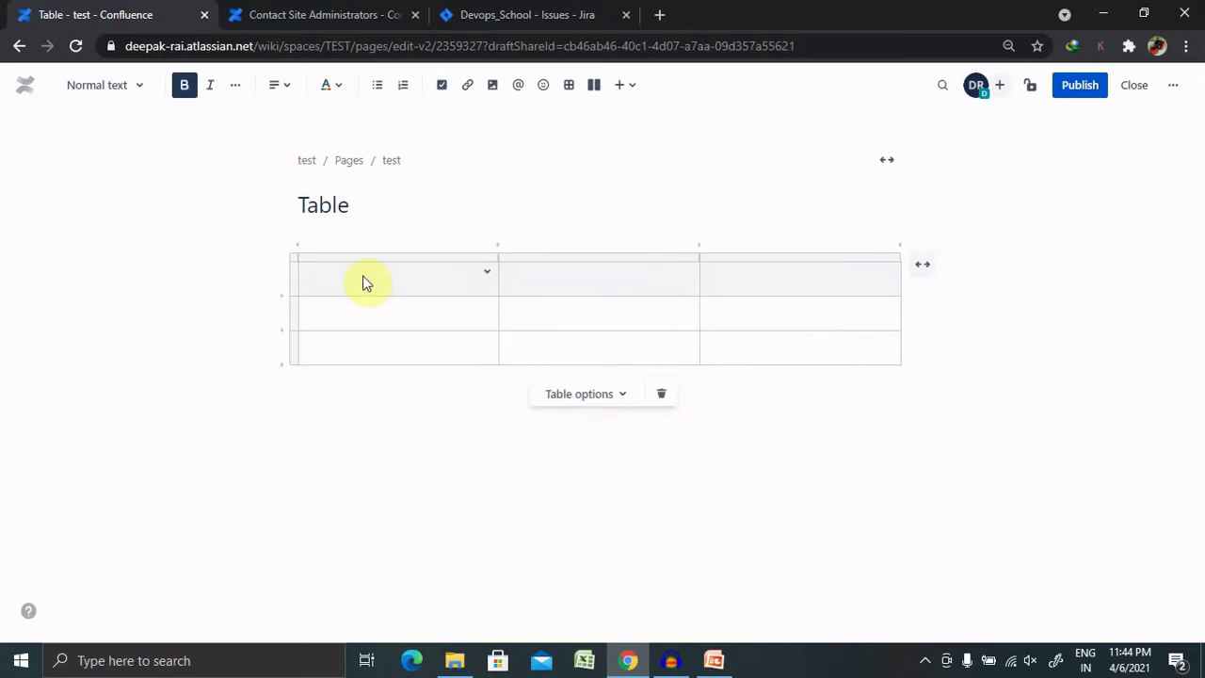
left_click_drag(367, 283, 689, 279)
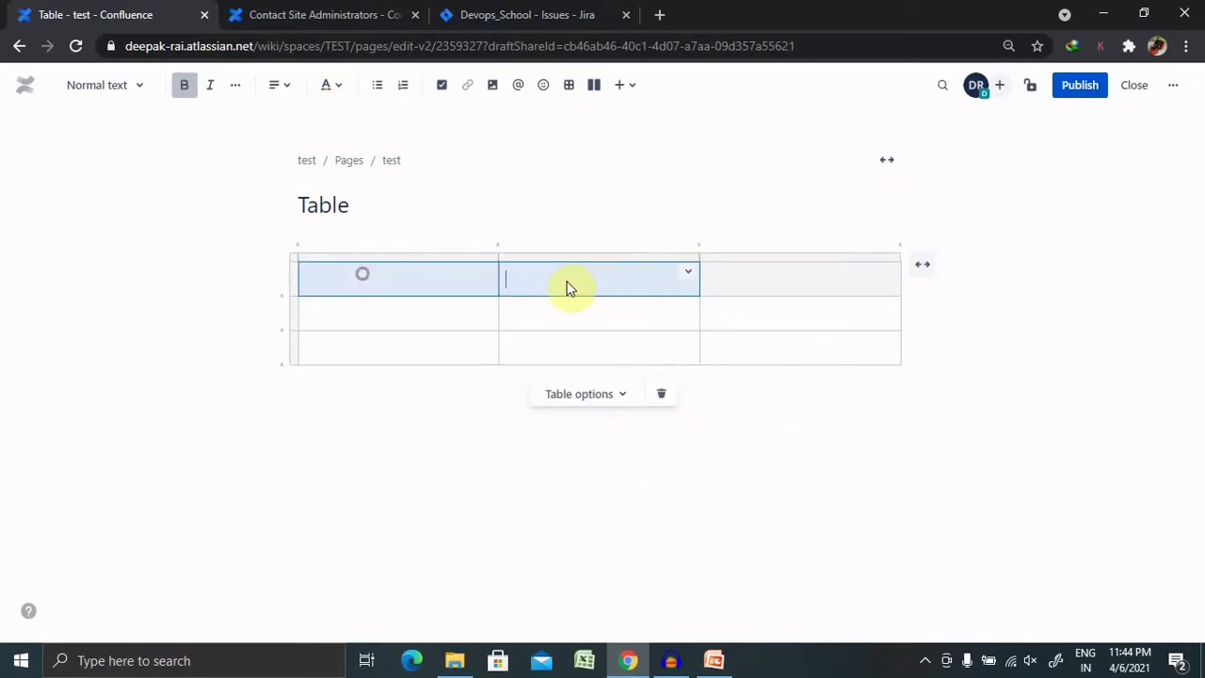
left_click(688, 276)
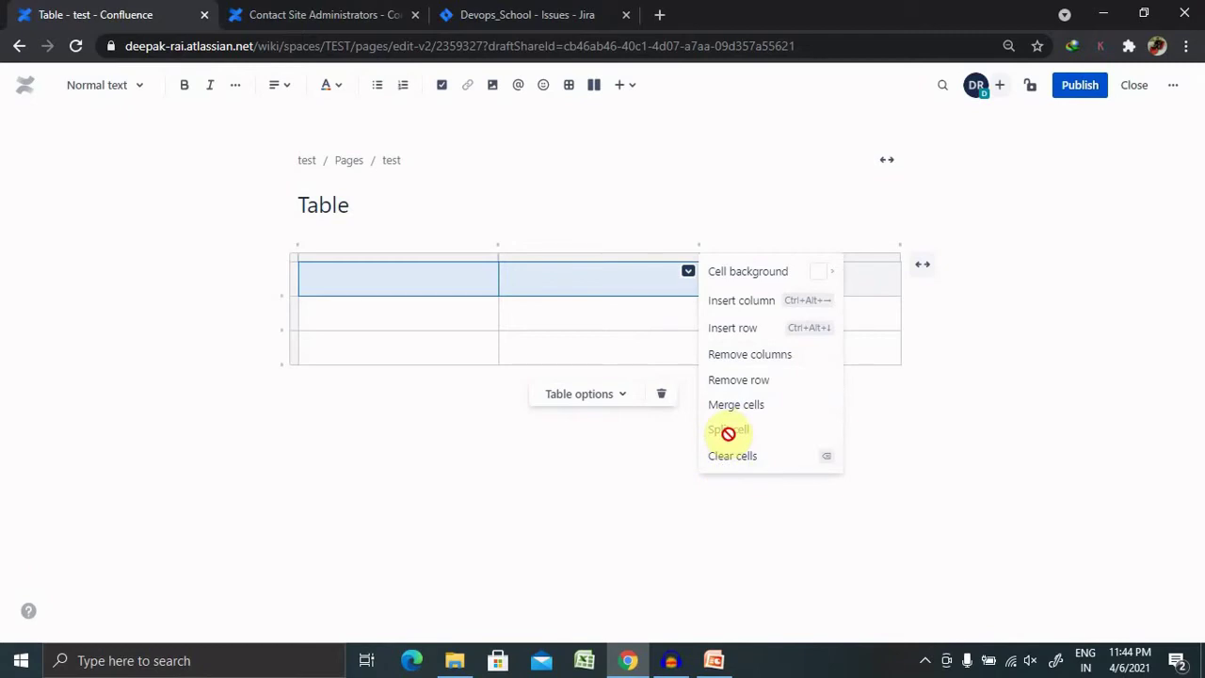
left_click(389, 412)
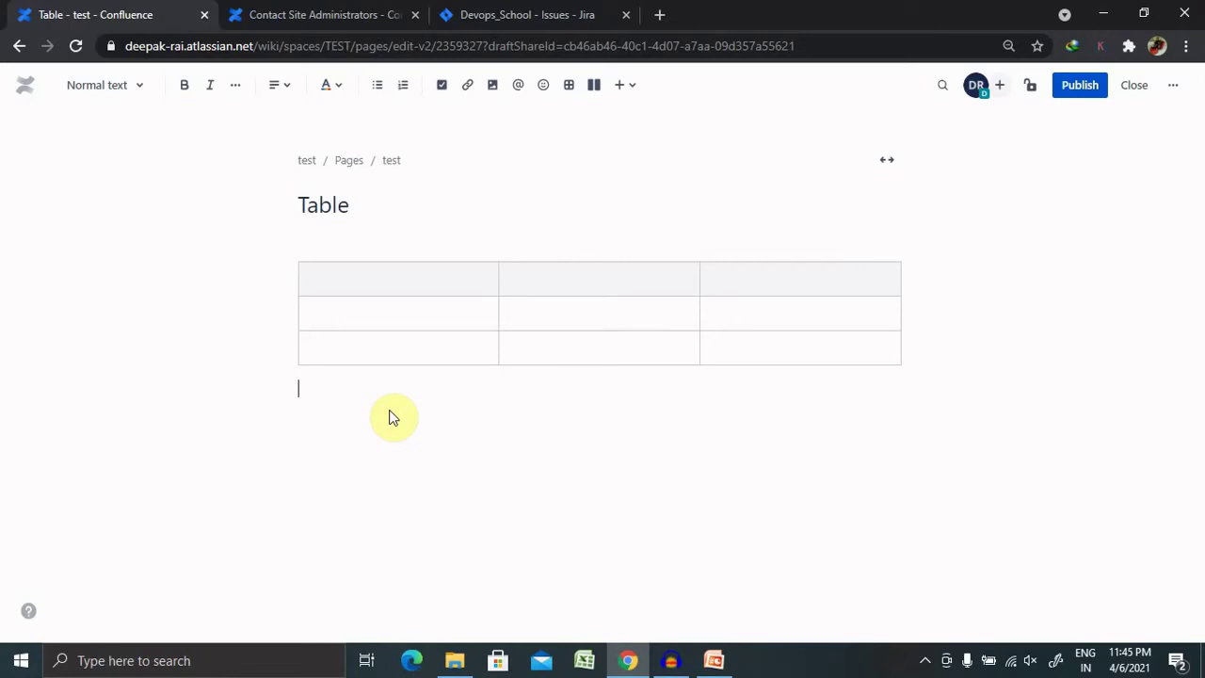
left_click(1081, 85)
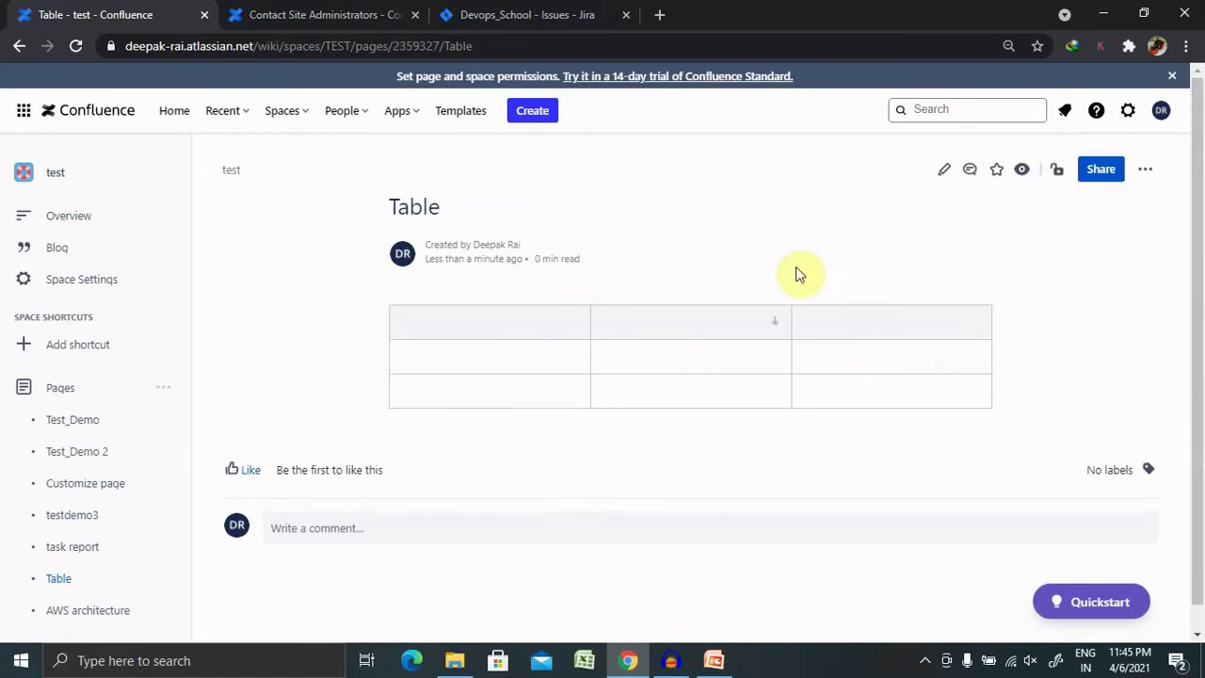
Step: Reopen the Table page for editing and place the caret on the line below the table
left_click(943, 170)
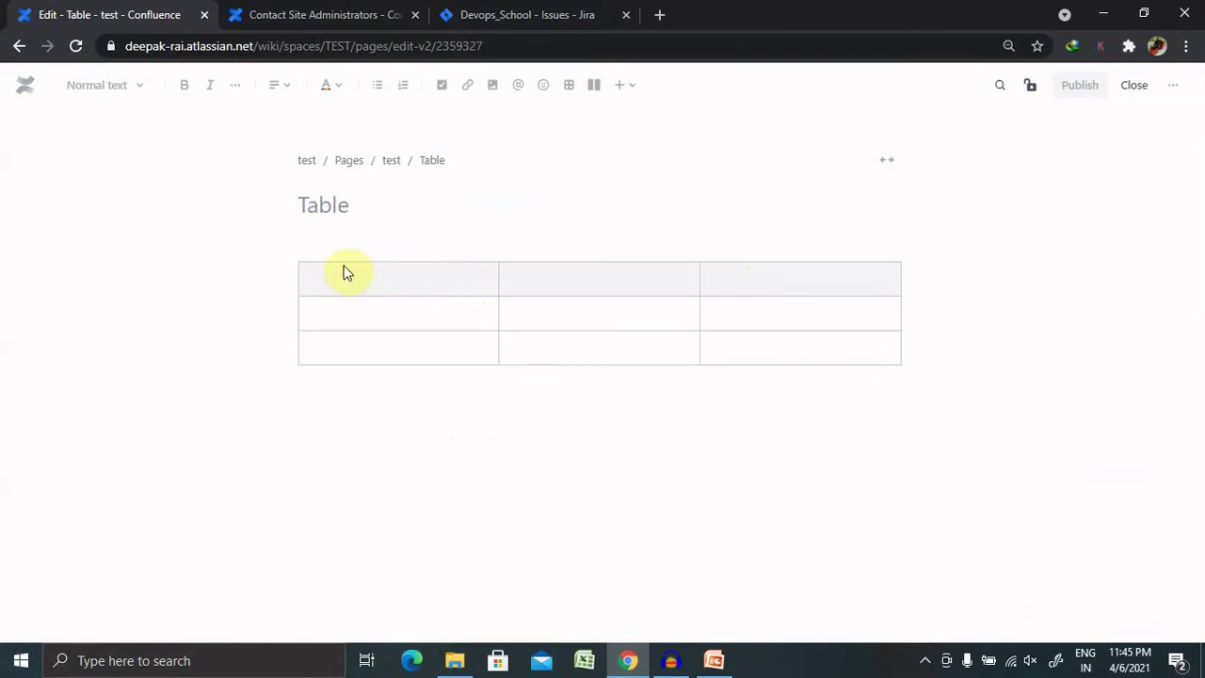
left_click(412, 279)
left_click(414, 454)
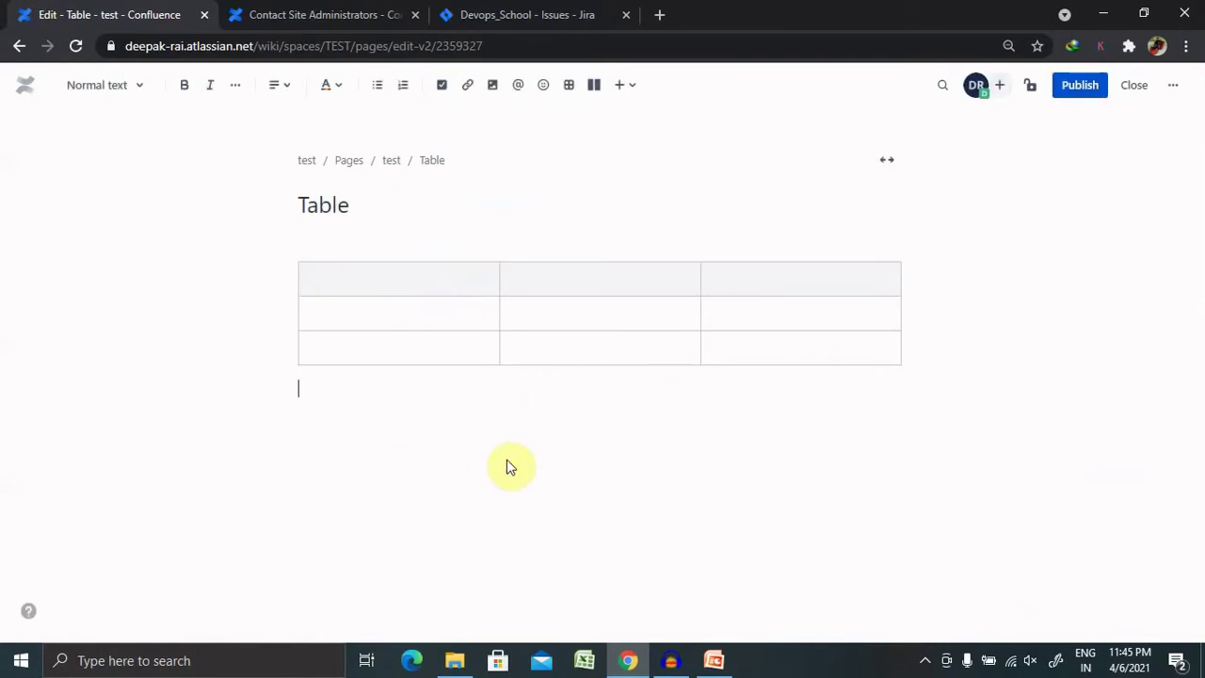
Step: Search /table and pick the Content Report Table macro to open its settings
type("/t")
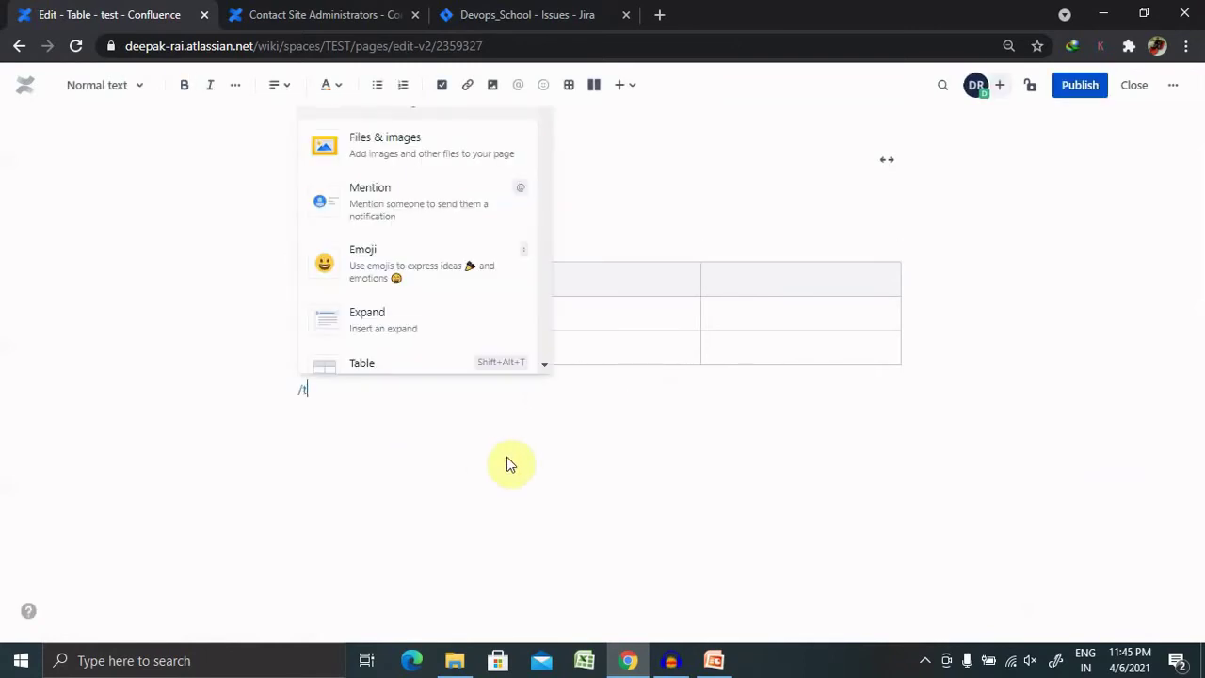
type("able")
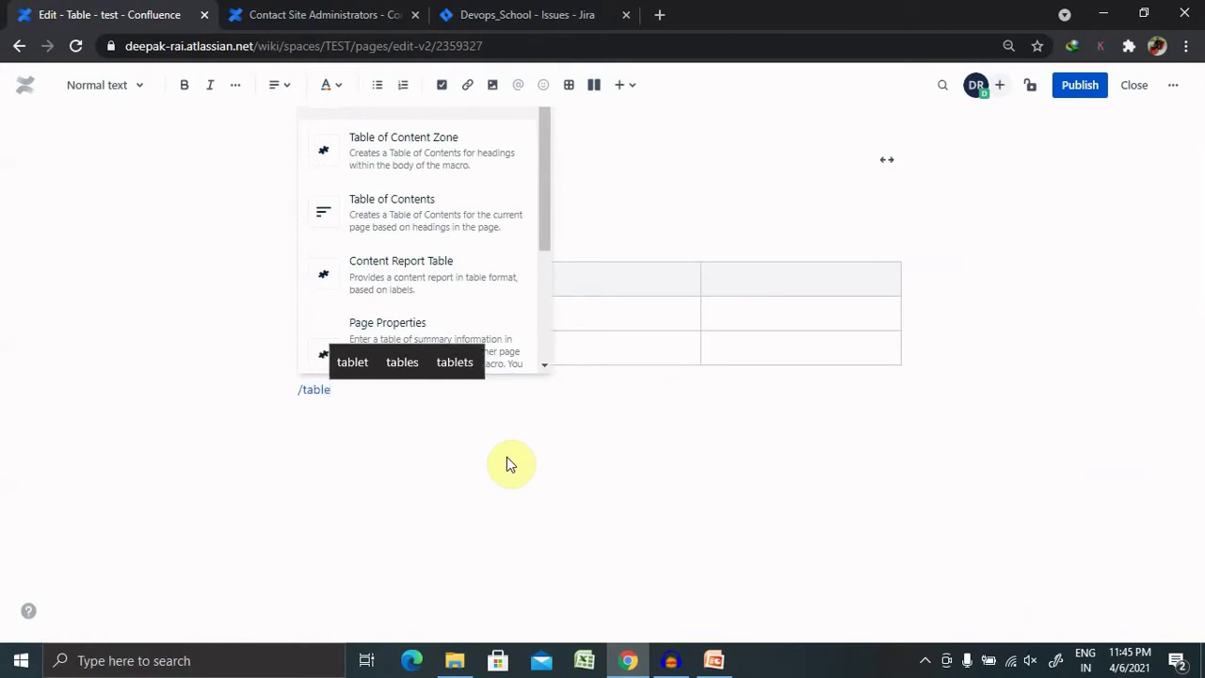
scroll(524, 371, "down", 1)
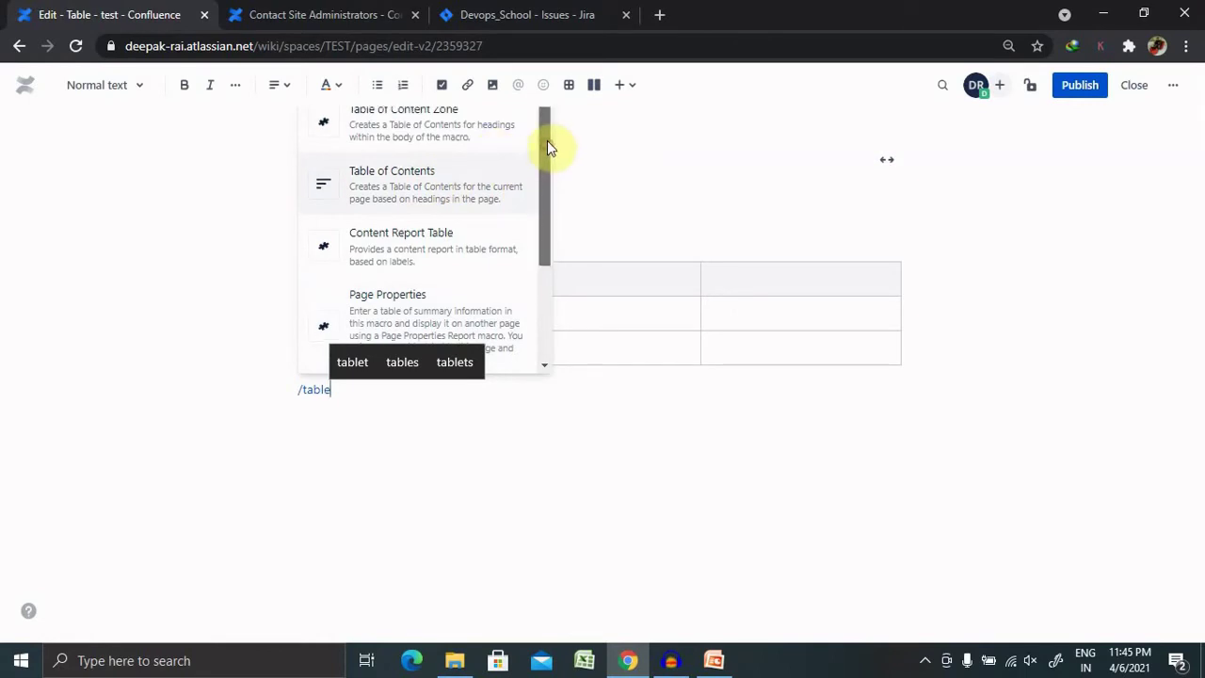
scroll(547, 140, "up", 1)
left_click_drag(546, 137, 562, 250)
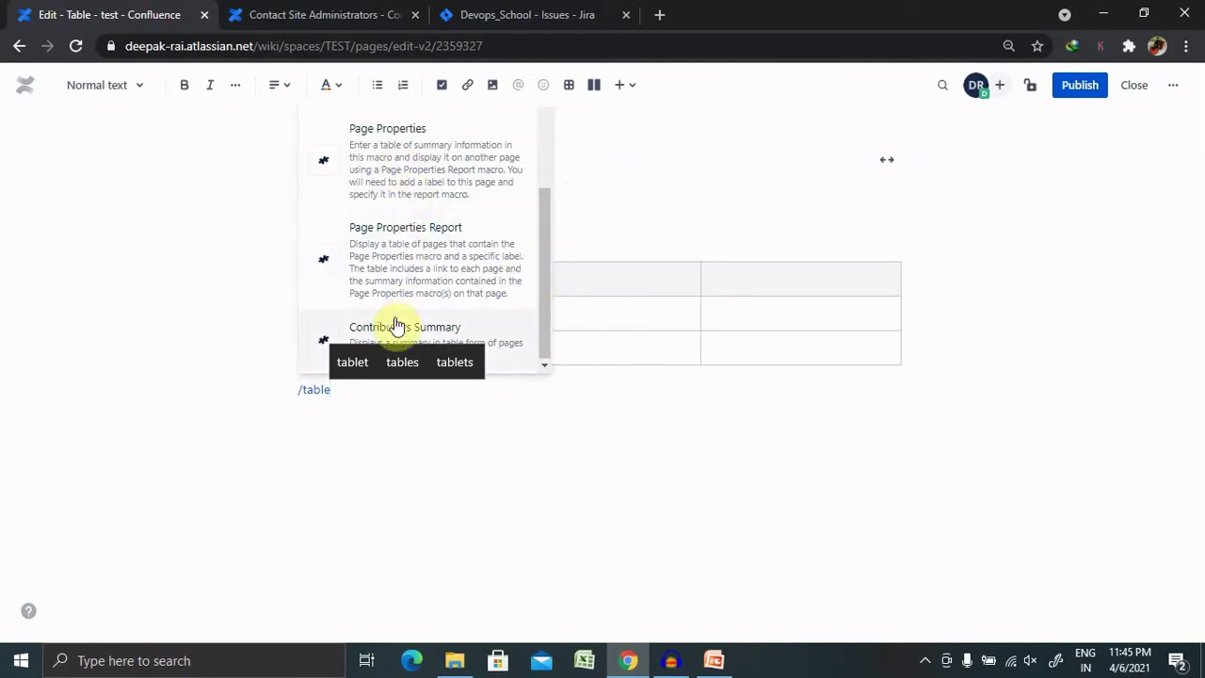
left_click_drag(544, 263, 543, 220)
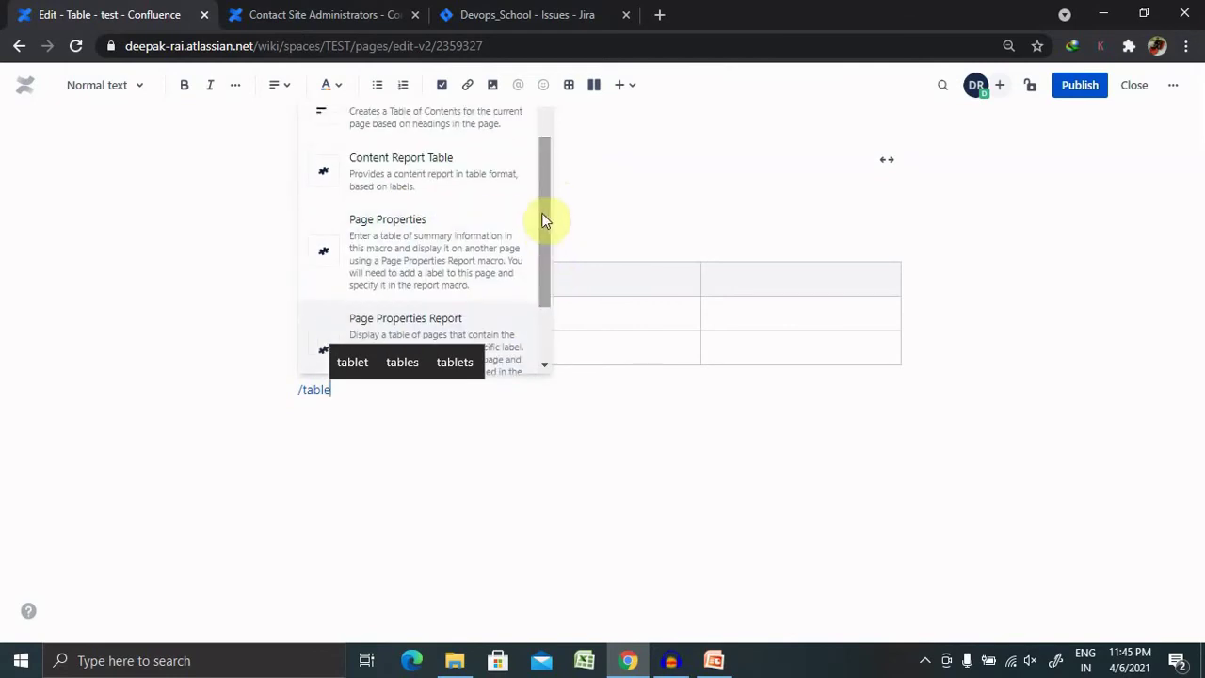
left_click(408, 186)
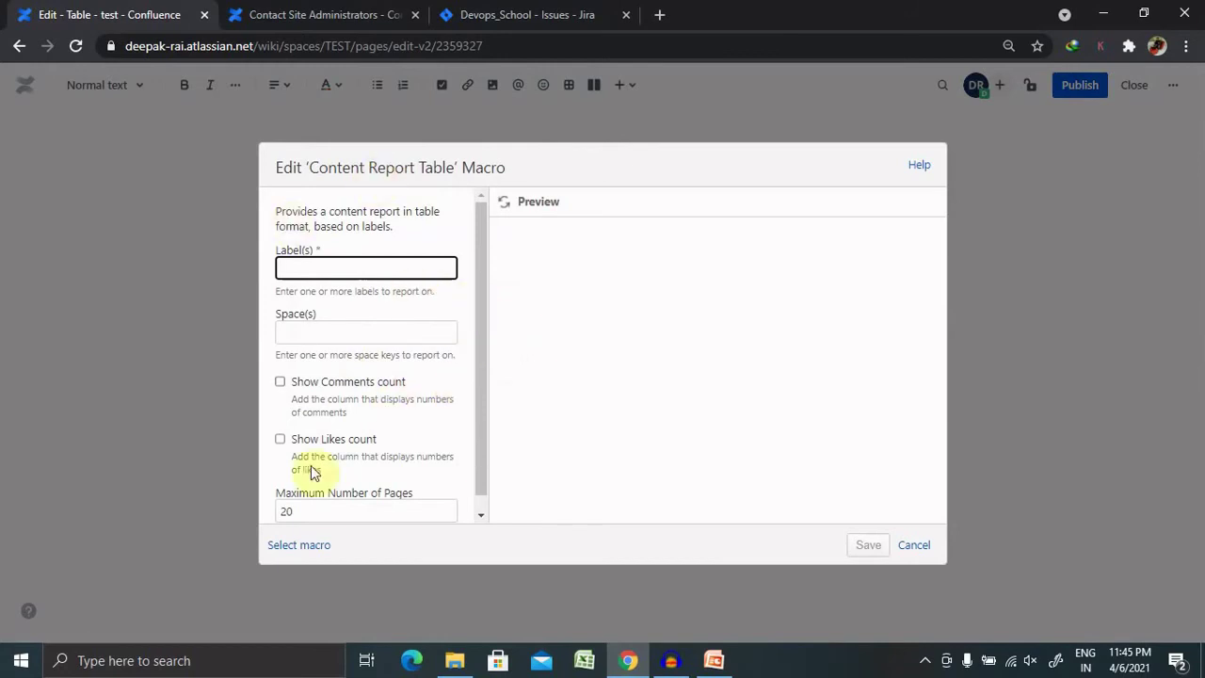
Step: Set label 'test' and space 'test', enable comments and likes counts, and save the report
type("te")
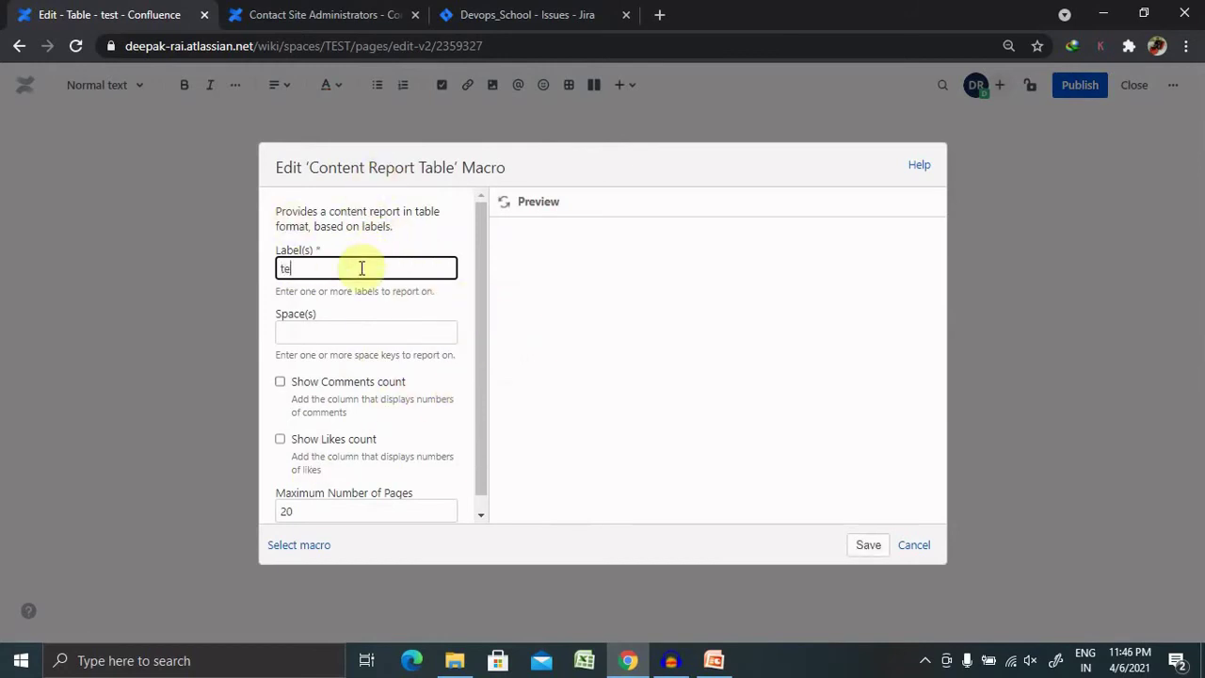
type("st")
left_click(327, 330)
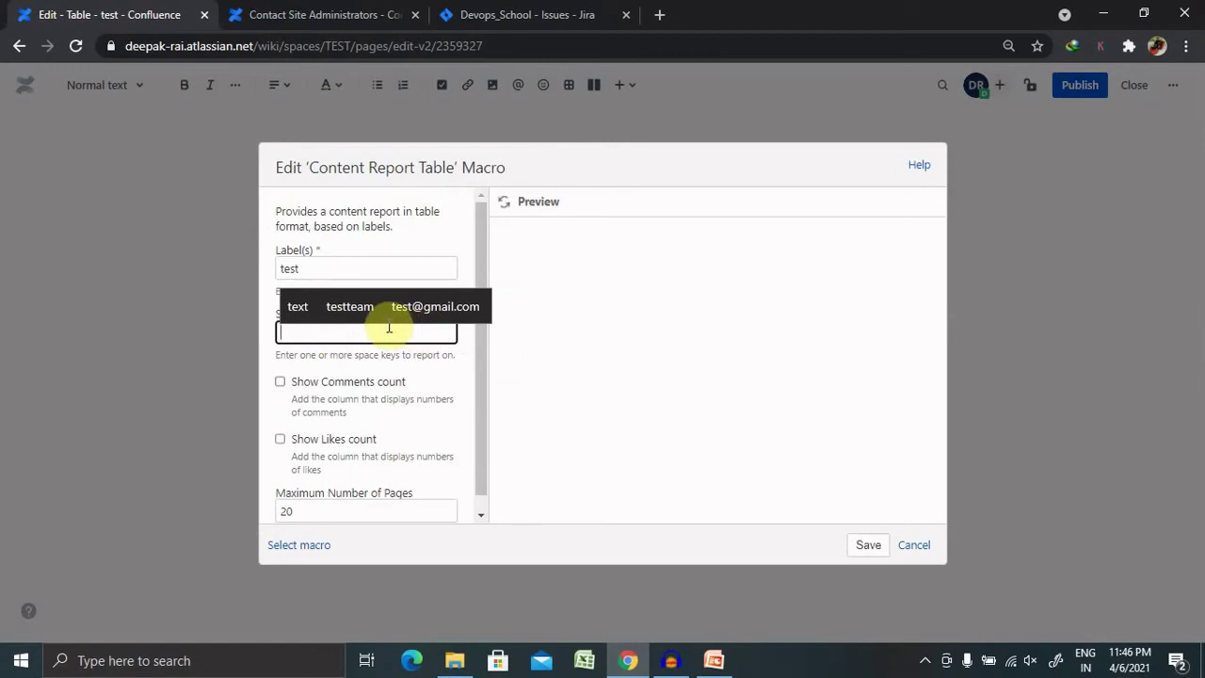
type("test")
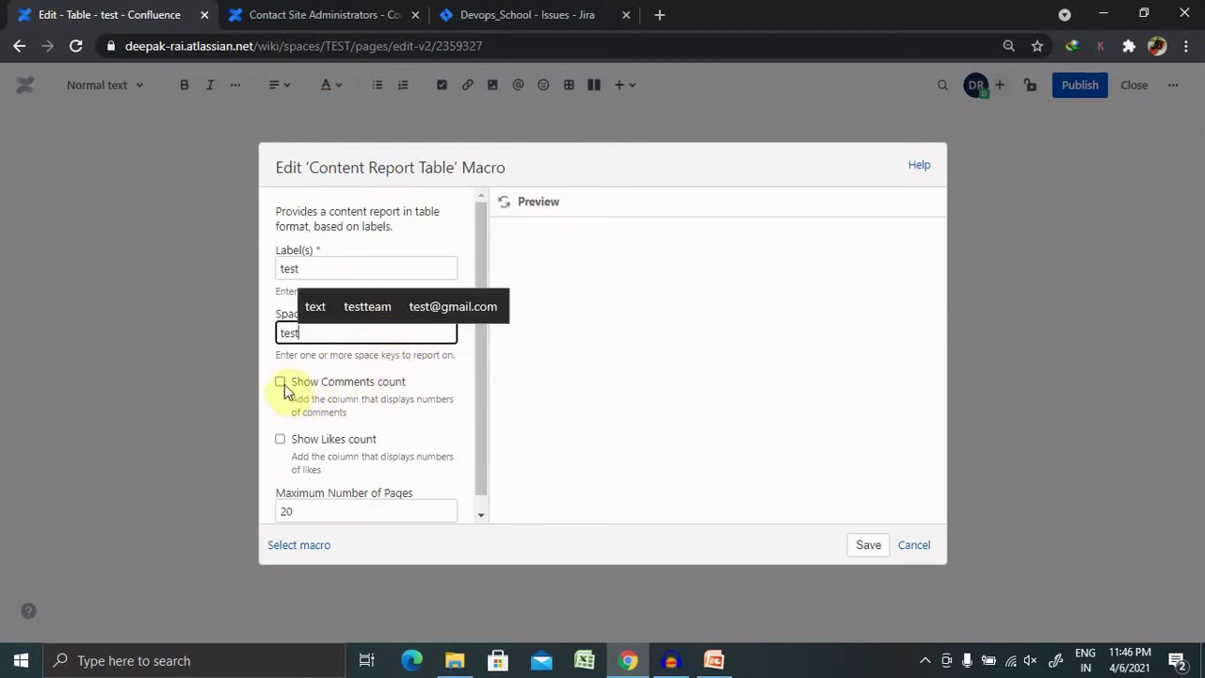
left_click(280, 381)
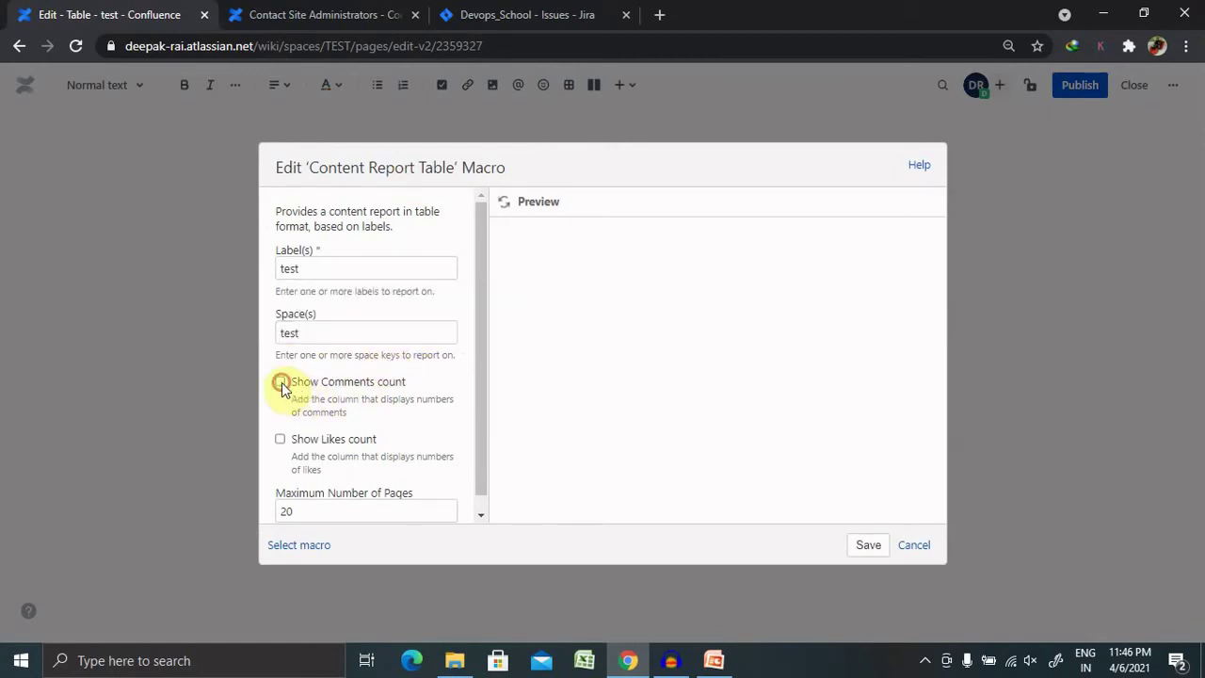
left_click(280, 440)
scroll(480, 419, "down", 1)
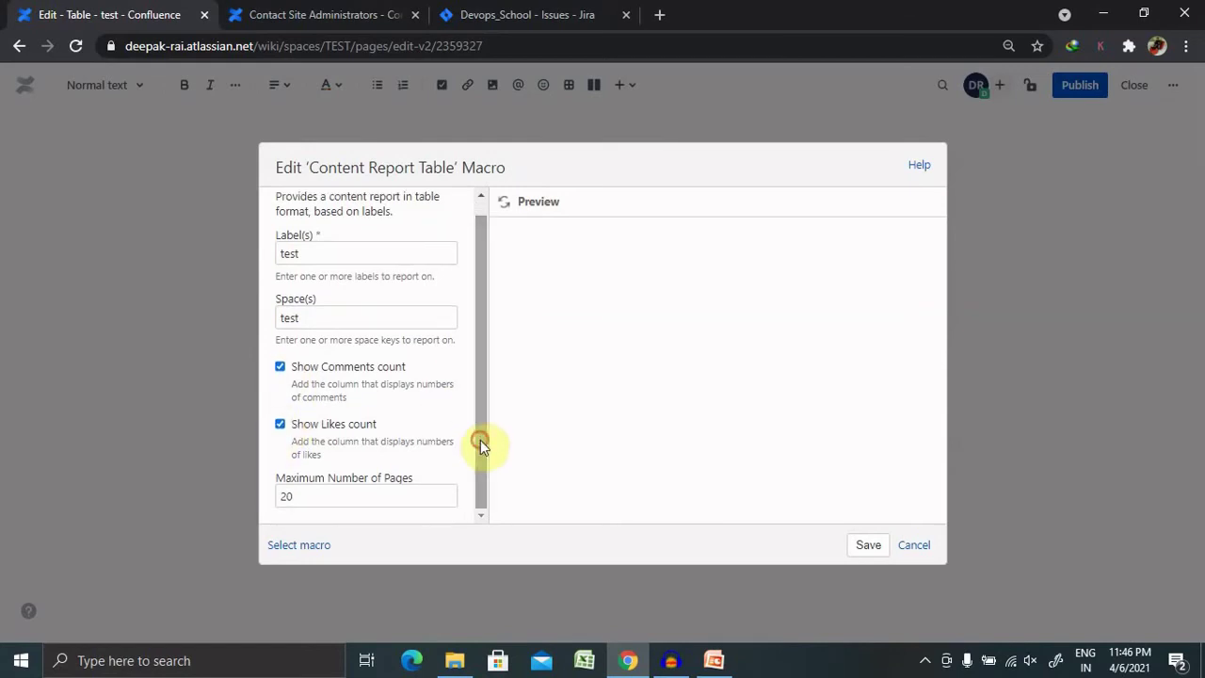
left_click(871, 546)
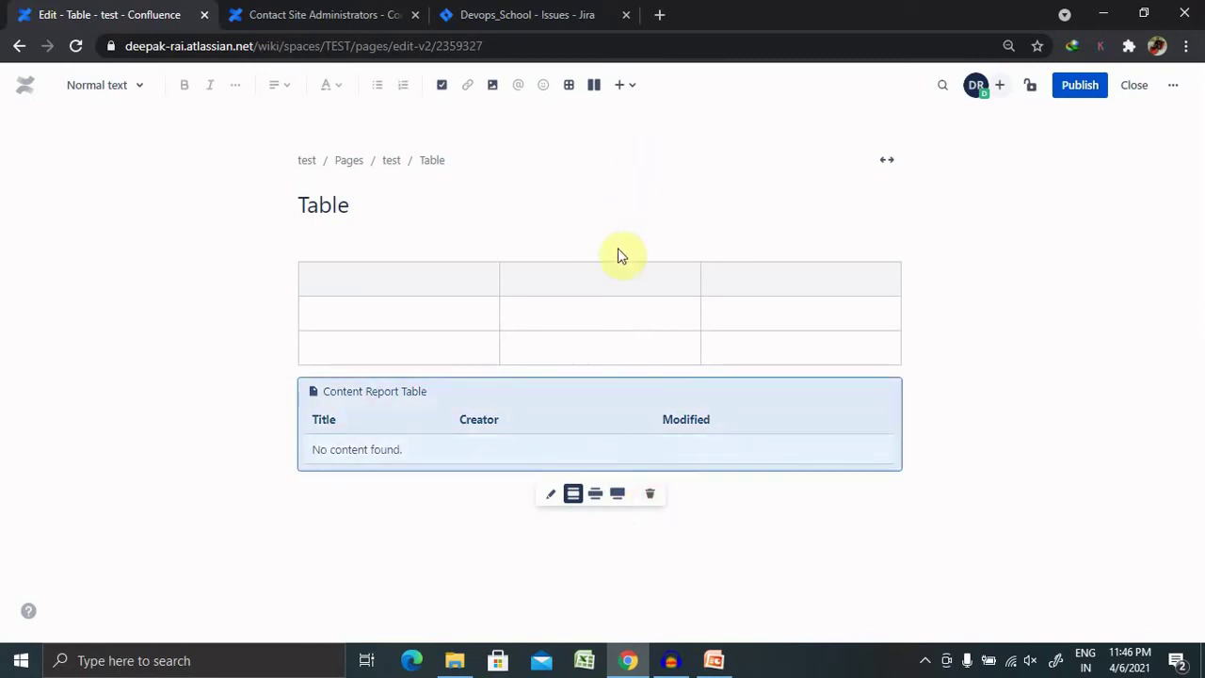
left_click(610, 290)
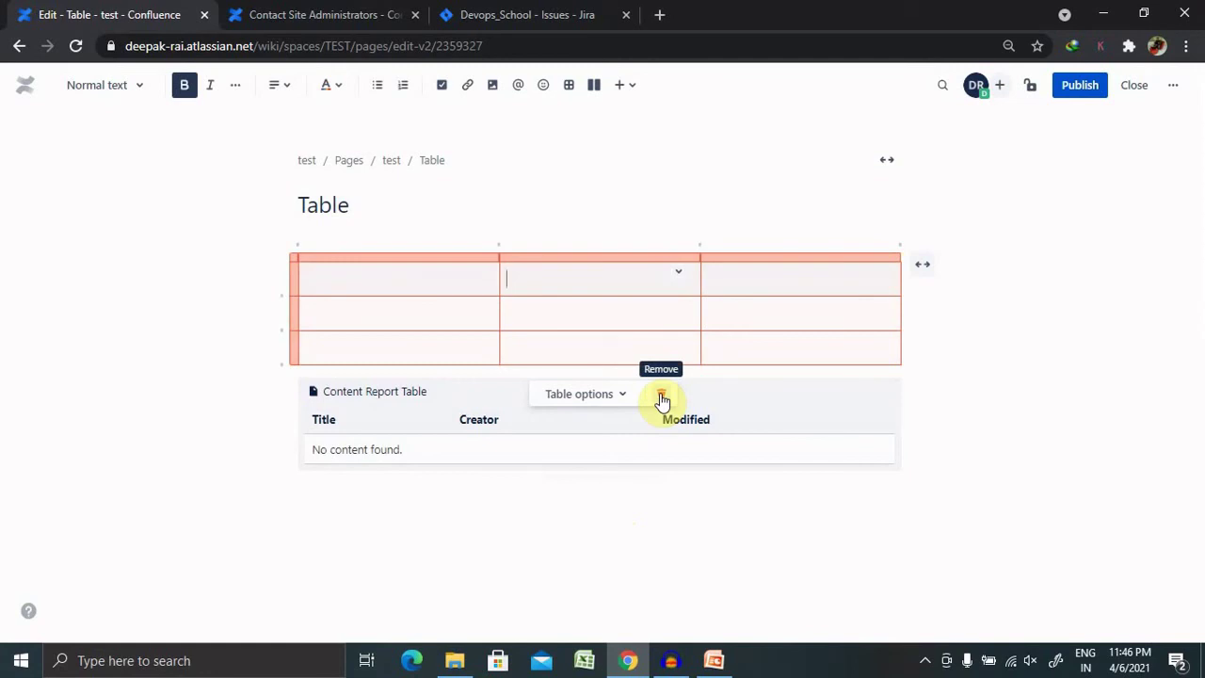
left_click(927, 270)
left_click(1002, 270)
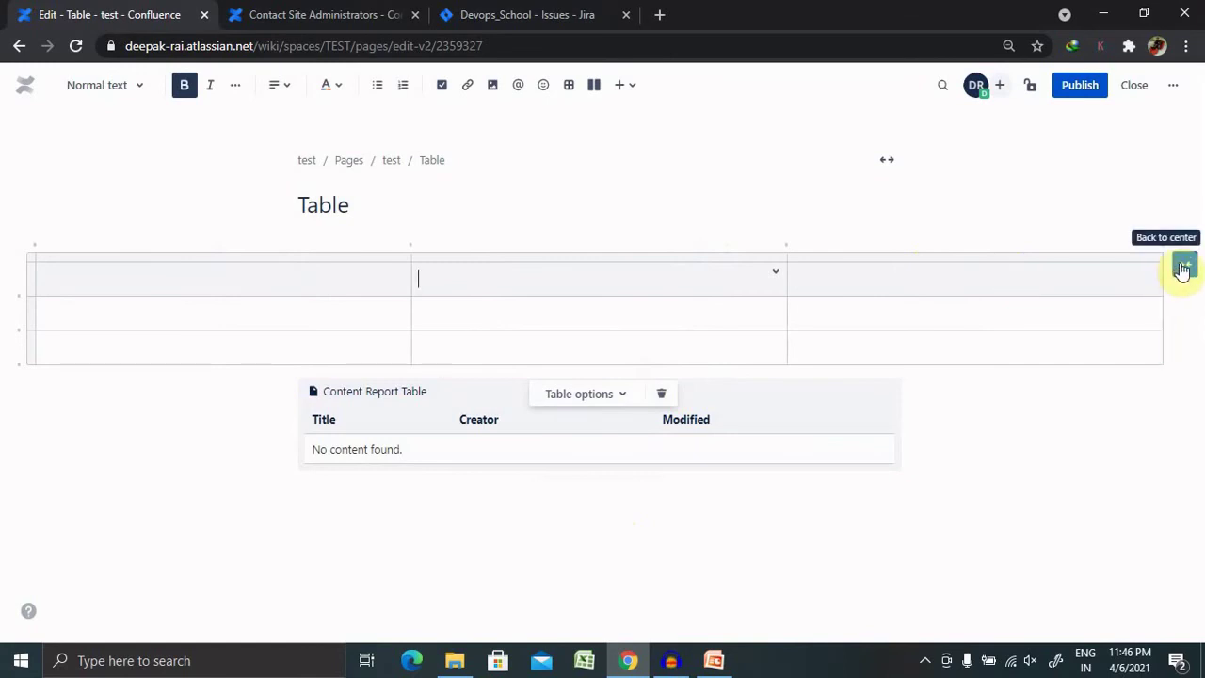
left_click(1182, 268)
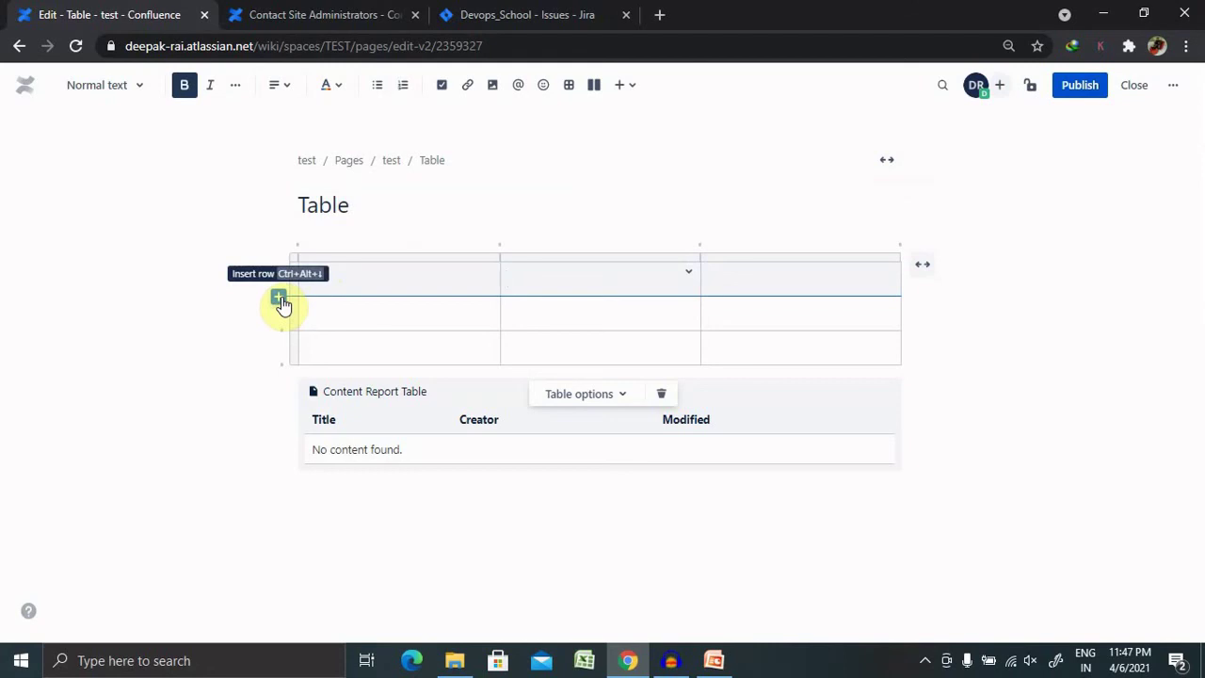
left_click(450, 257)
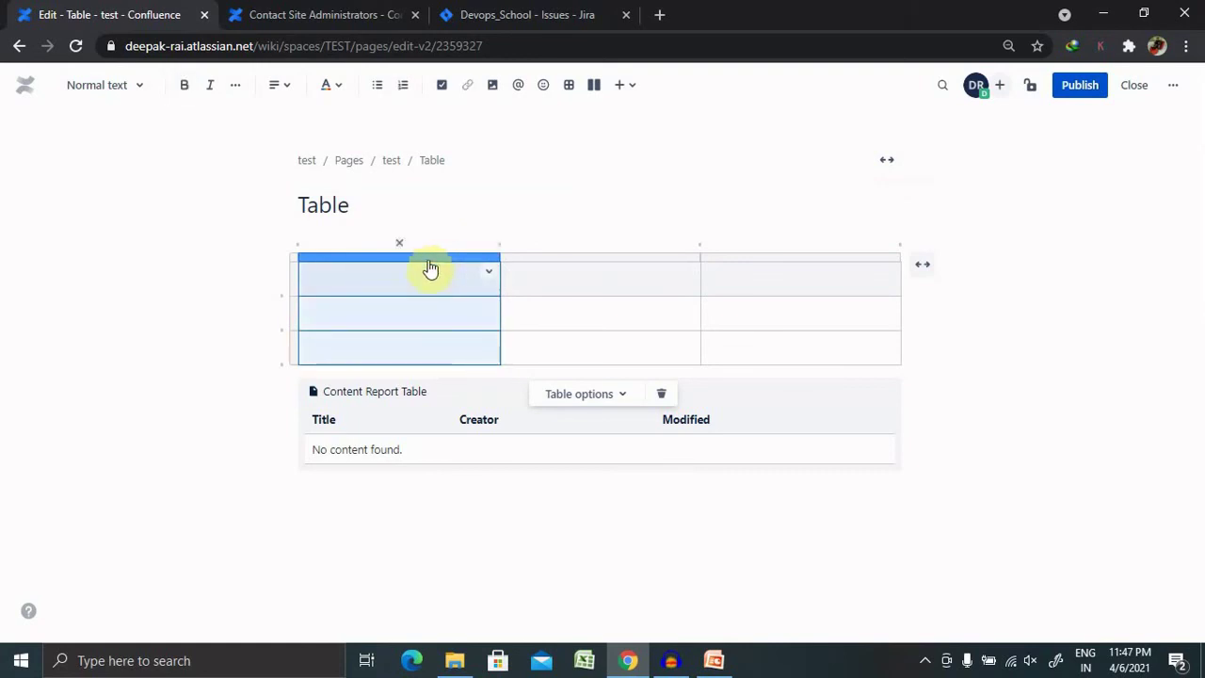
right_click(436, 259)
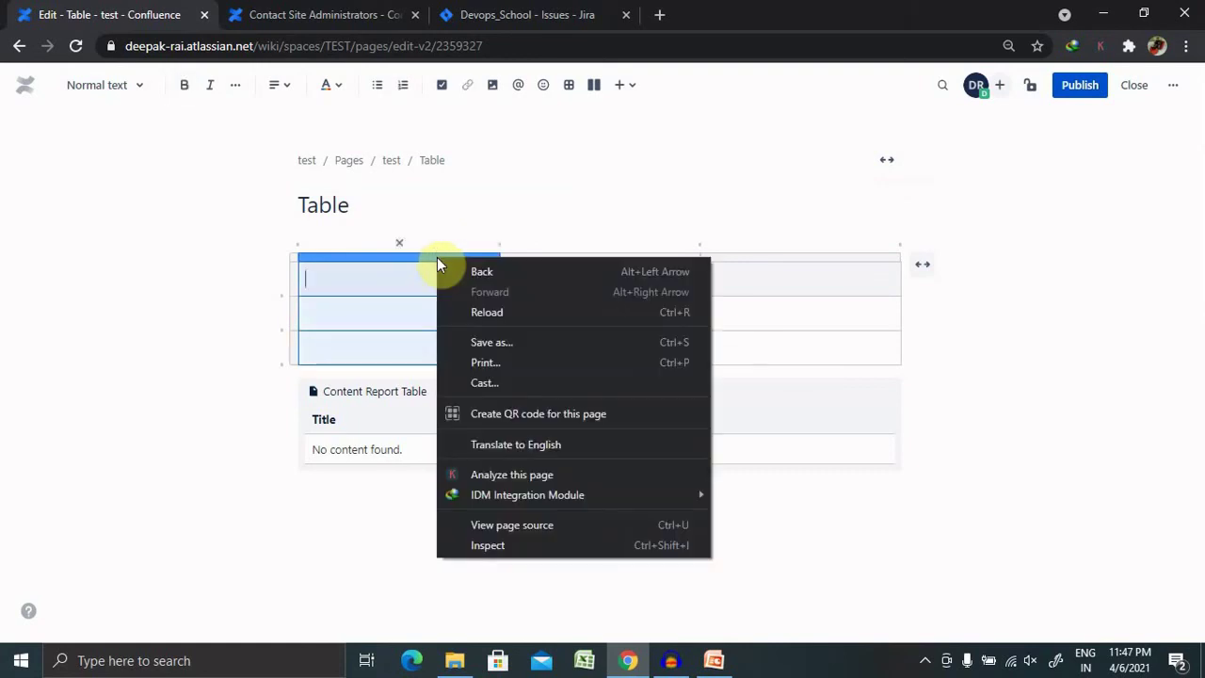
left_click(318, 337)
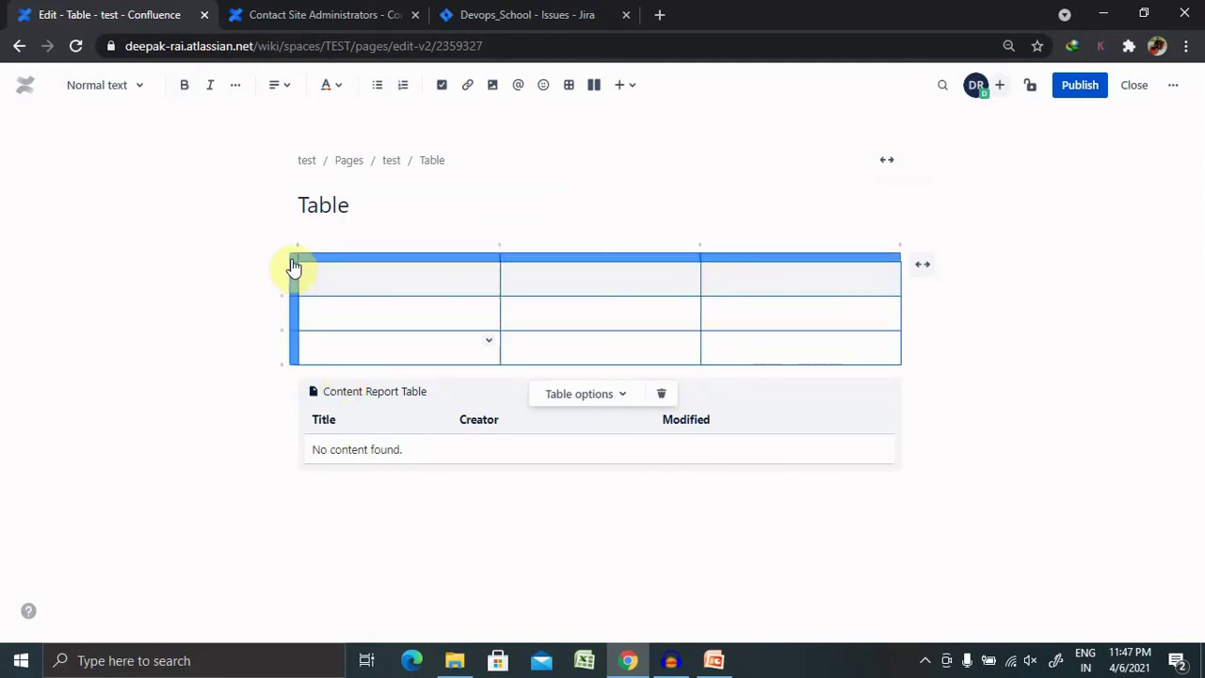
left_click(485, 504)
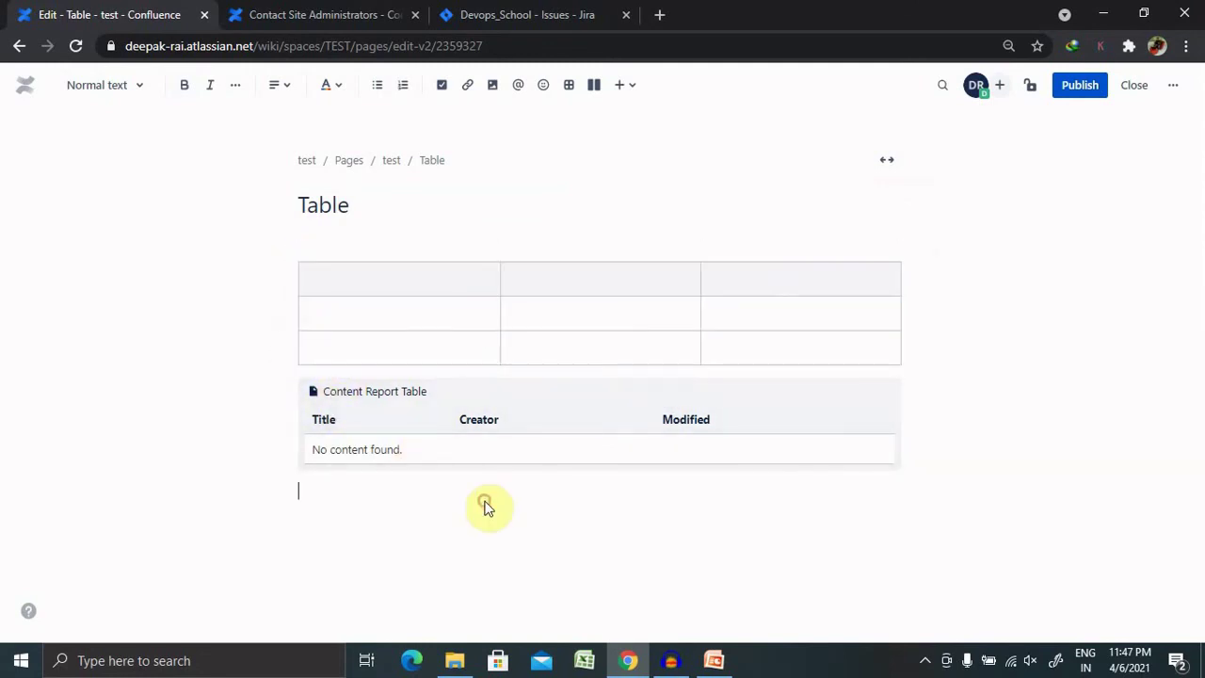
Step: Publish the Table page, then show the Thank You slide (slide 3) in PowerPoint
left_click(1080, 84)
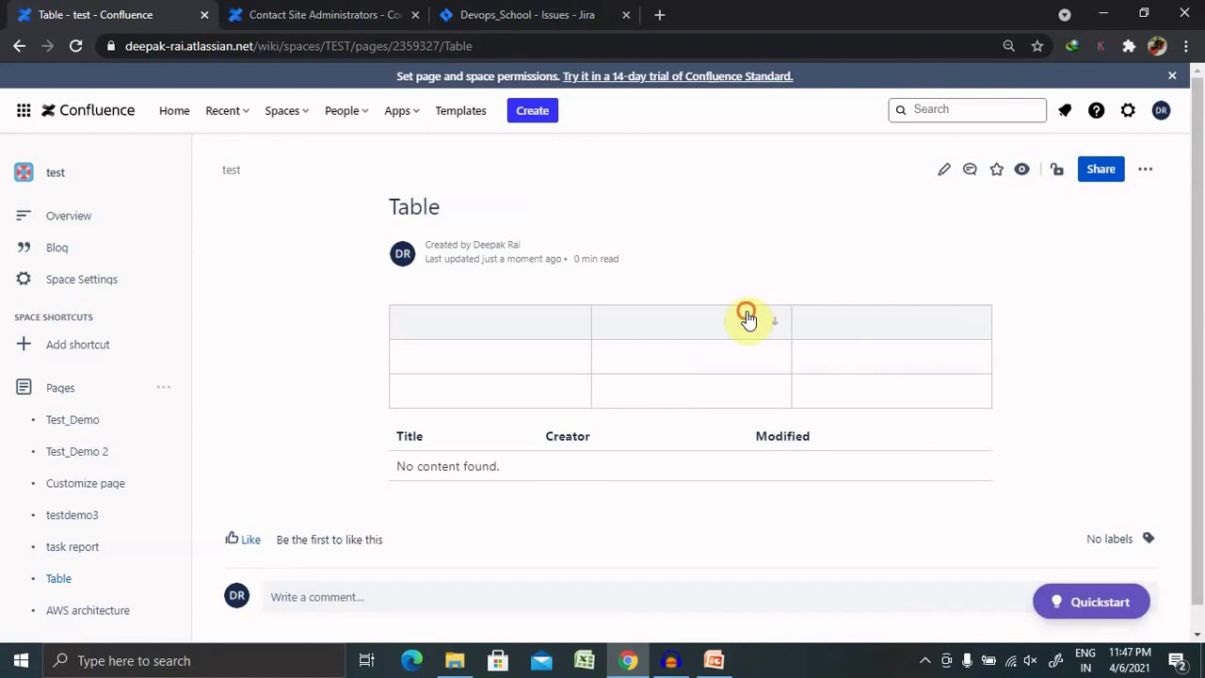
mouse_move(691, 320)
left_click(713, 660)
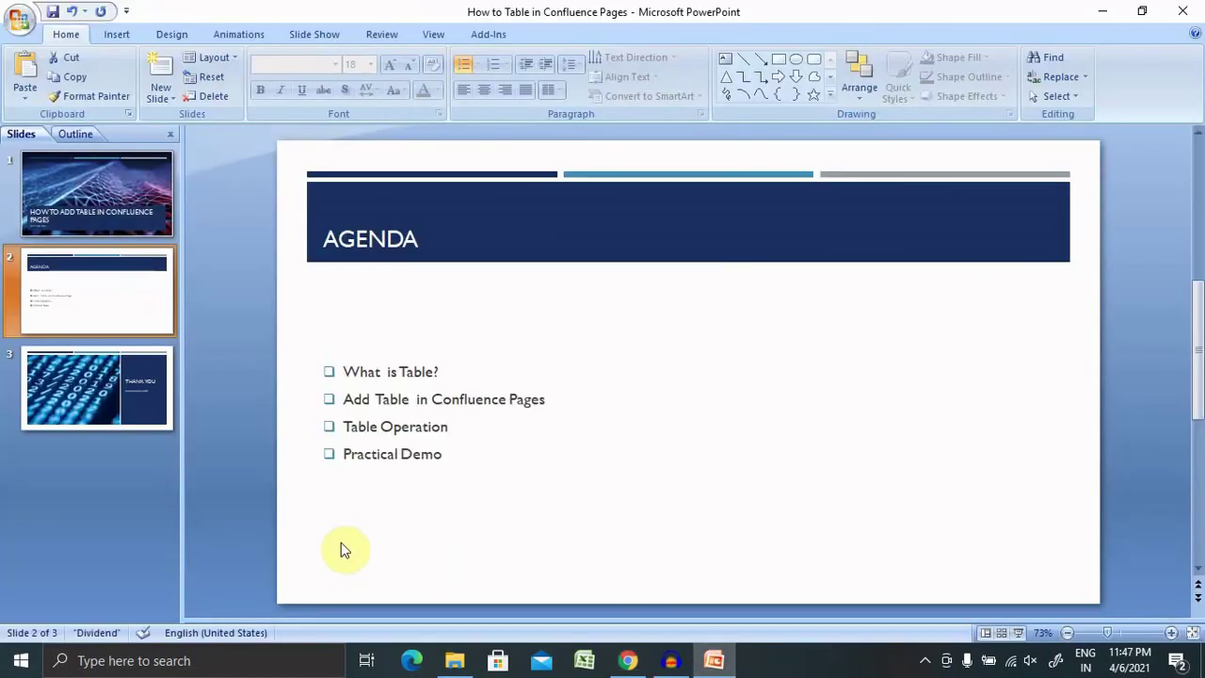
left_click(138, 401)
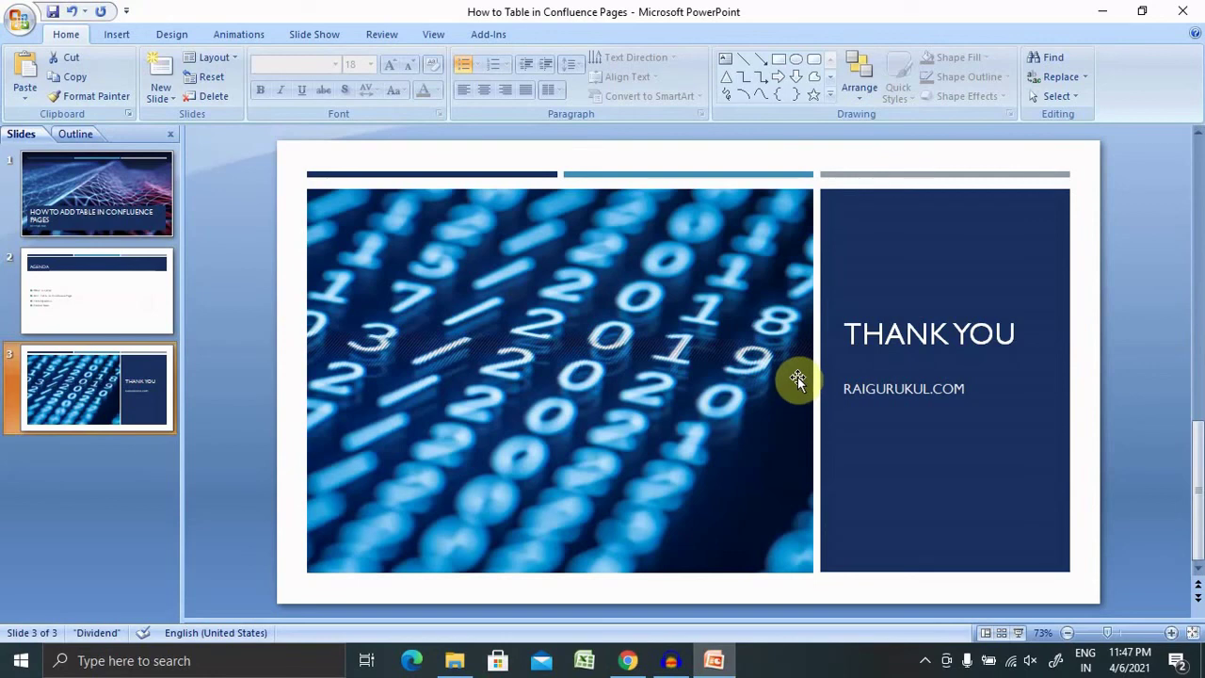